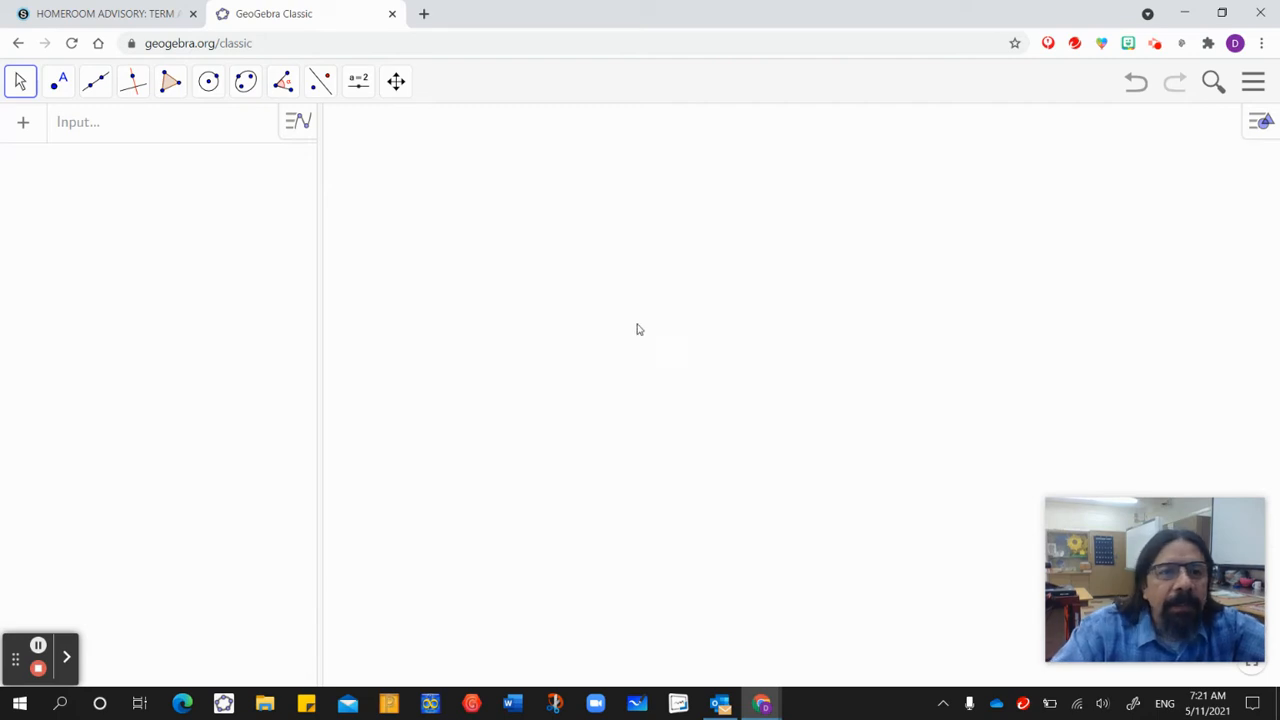
# - Draw a nearly horizontal segment AB about 6.7 units long across the middle of the blank graphics view
pyautogui.click(95, 82)
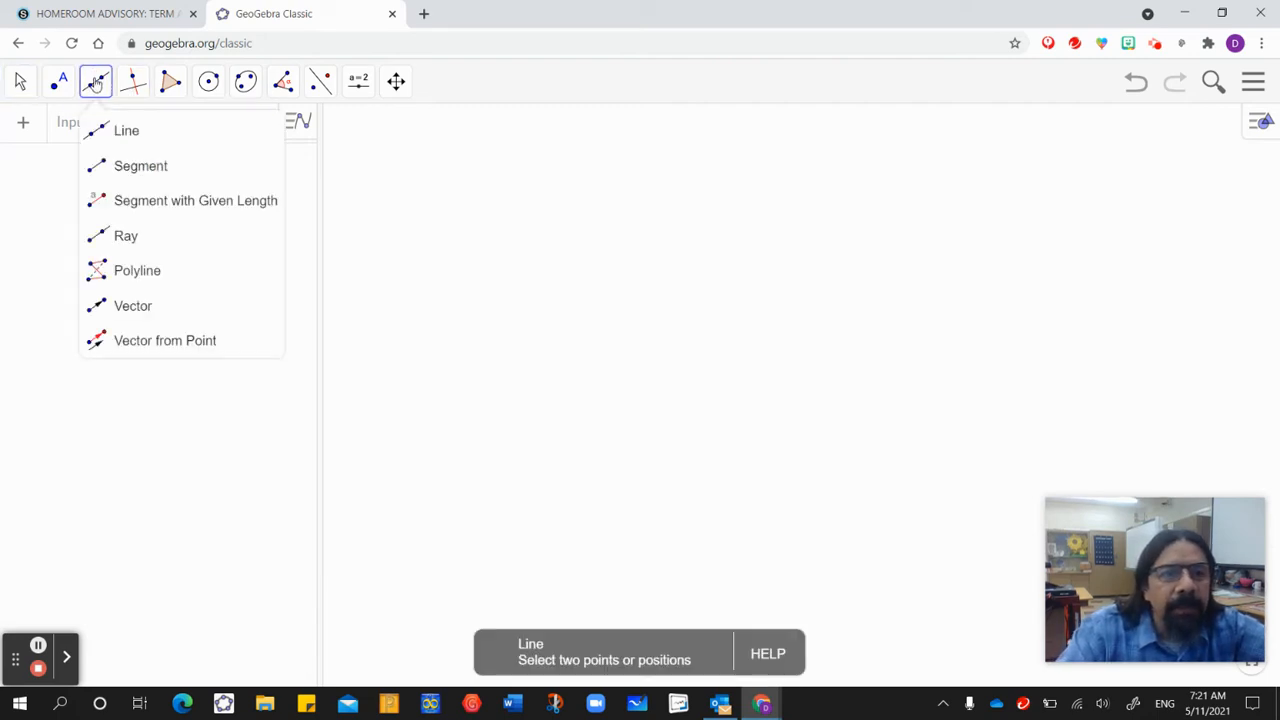
pyautogui.click(124, 167)
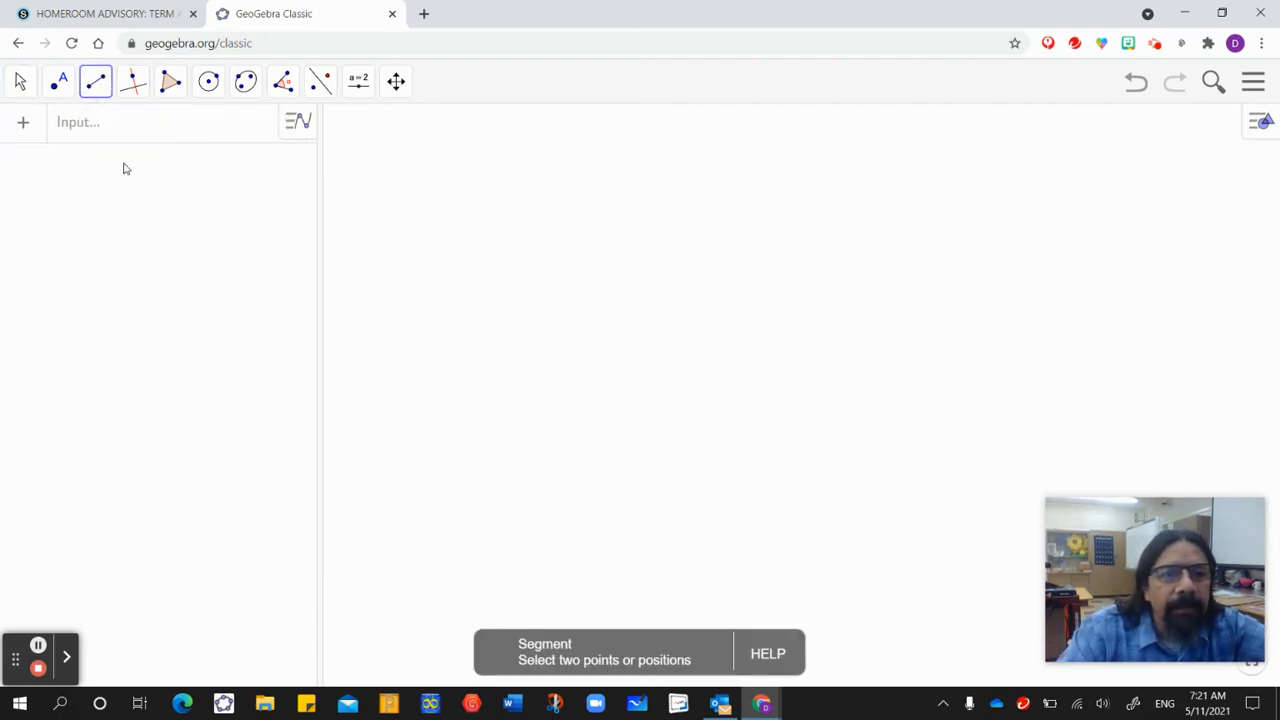
pyautogui.click(548, 390)
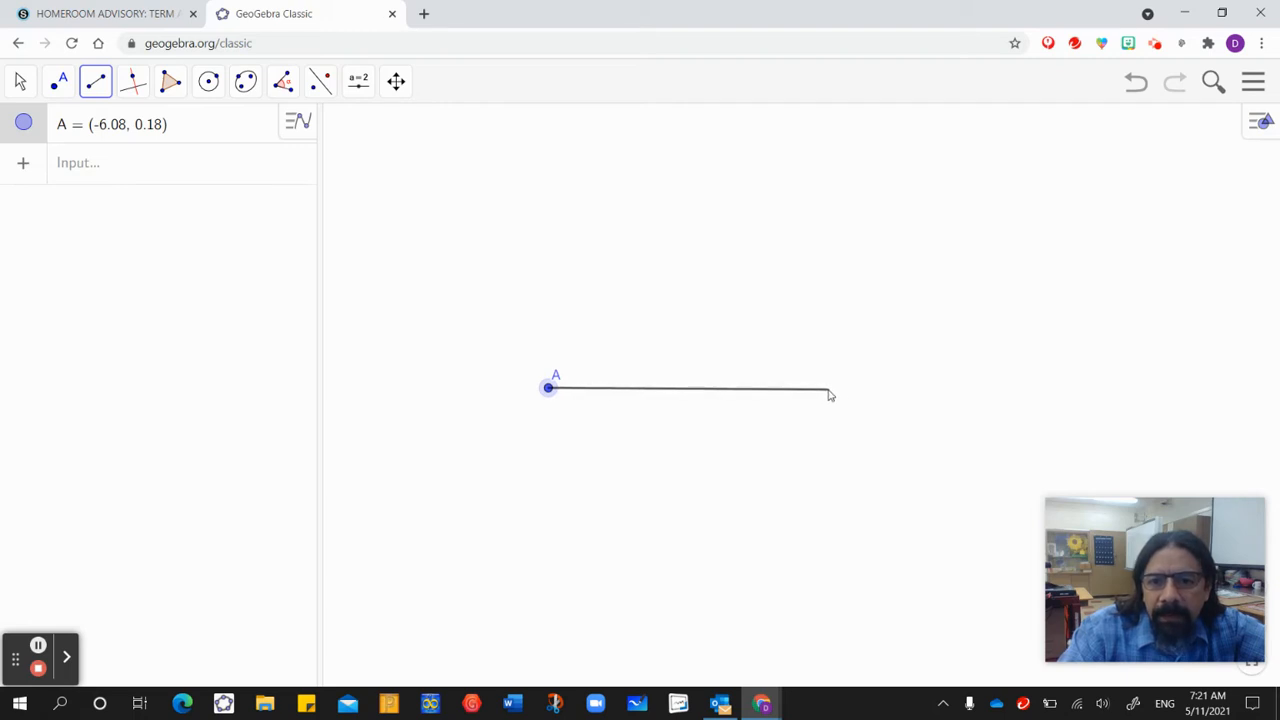
pyautogui.click(829, 390)
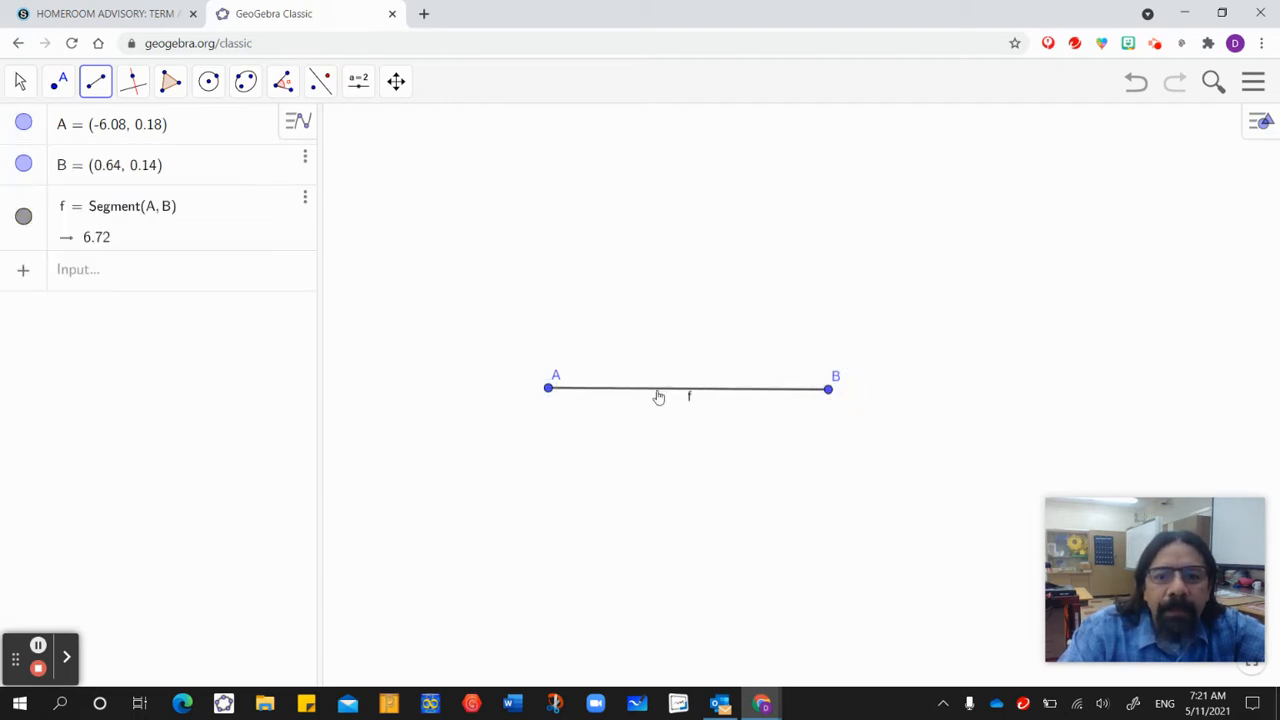
# - Construct the midpoint of segment AB
pyautogui.click(18, 82)
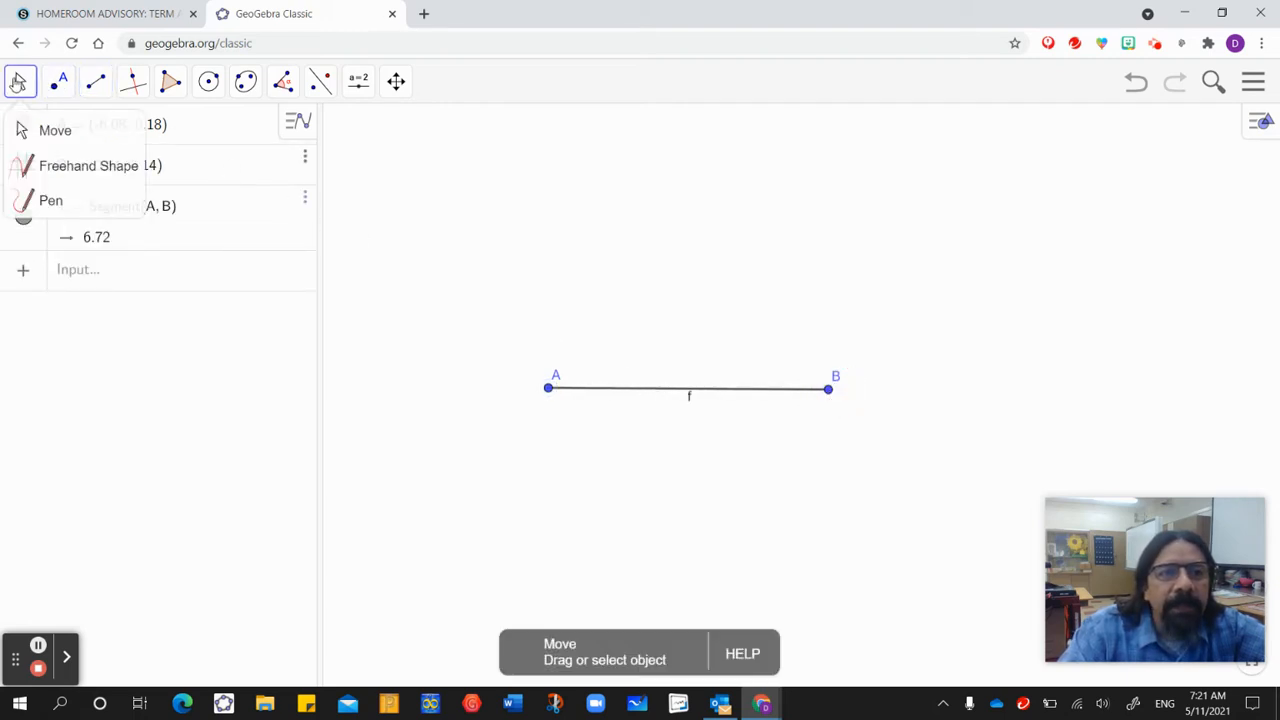
pyautogui.moveTo(72, 90)
pyautogui.click(91, 274)
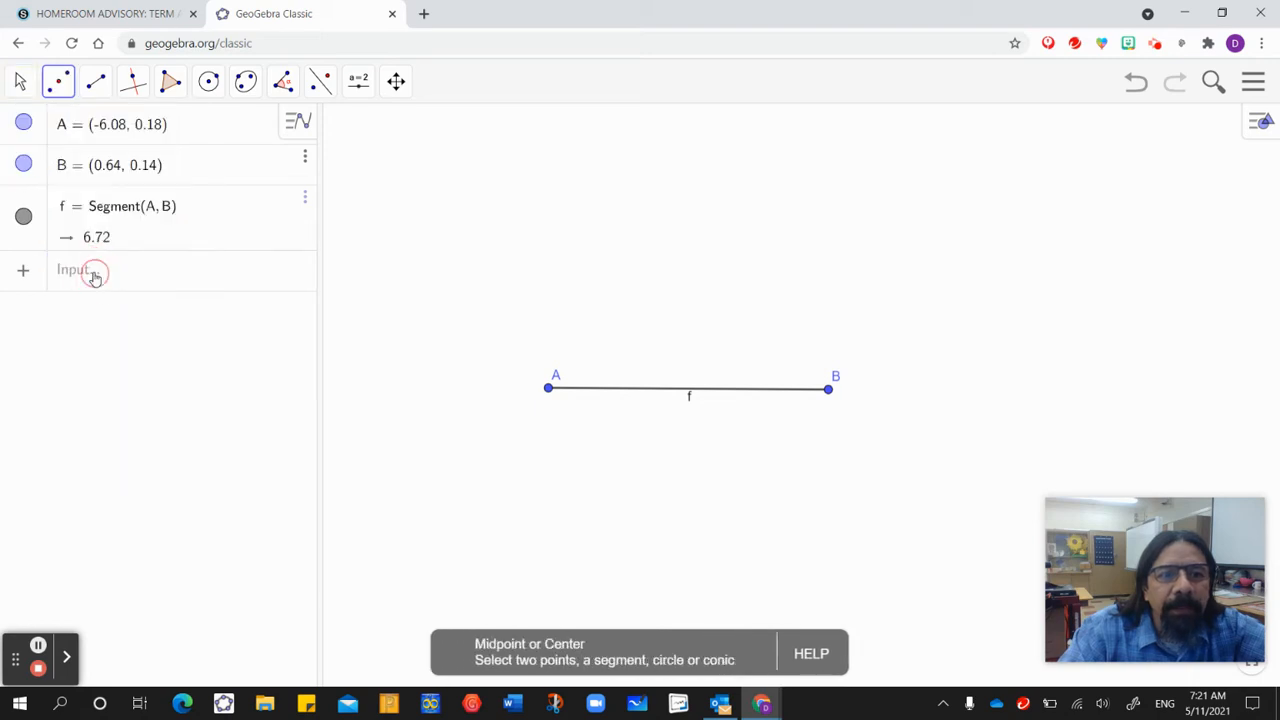
pyautogui.click(661, 394)
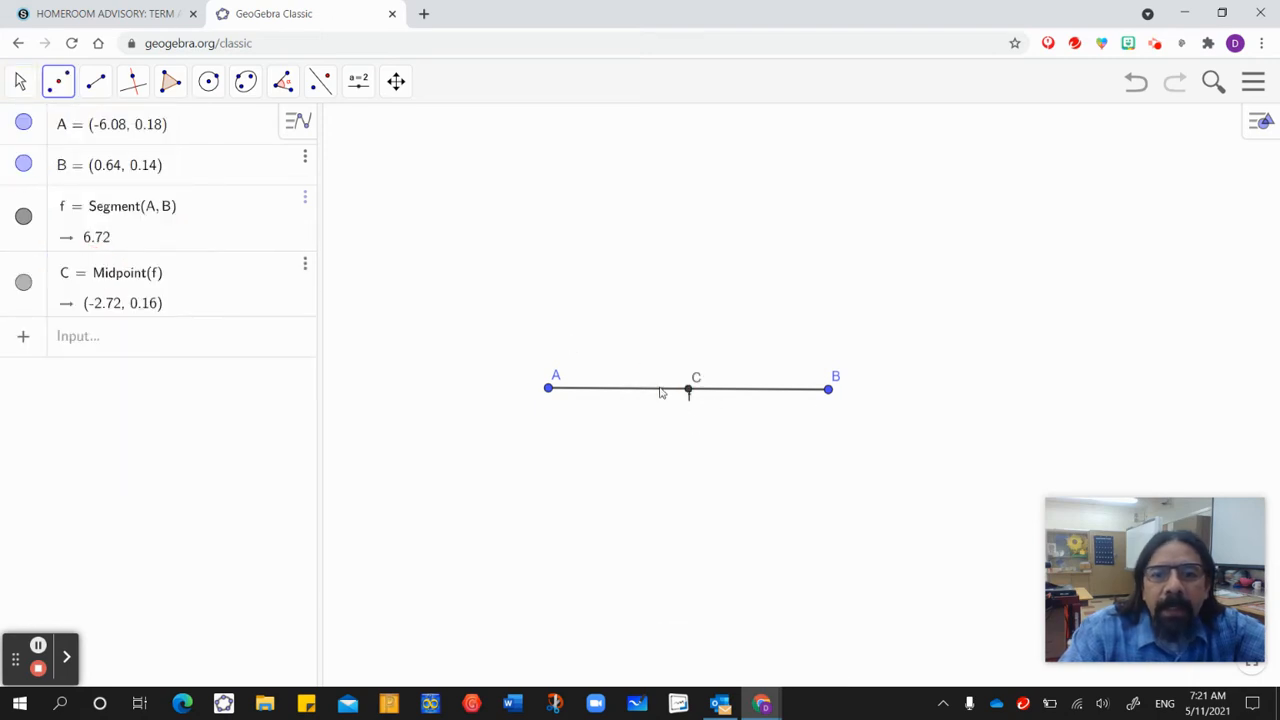
# - Draw a circle centred on midpoint C through a new point on the segment, and enlarge it to a radius of about 1
pyautogui.click(208, 81)
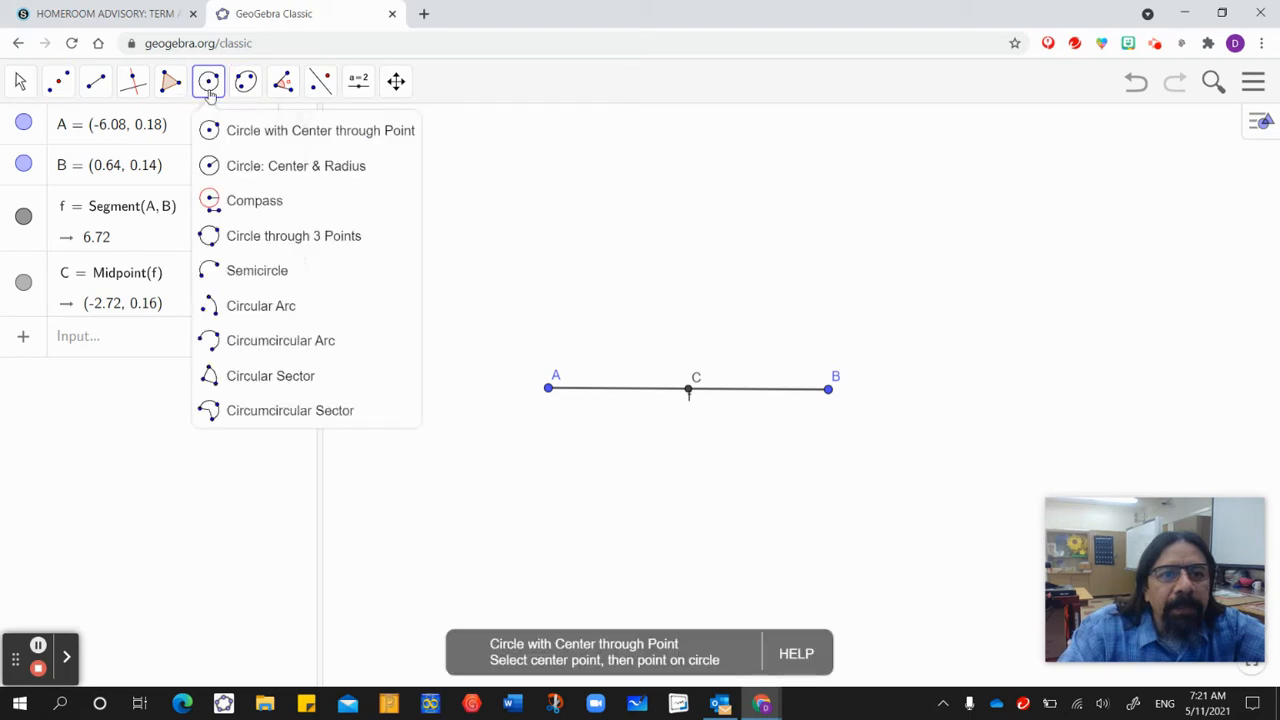
pyautogui.click(288, 135)
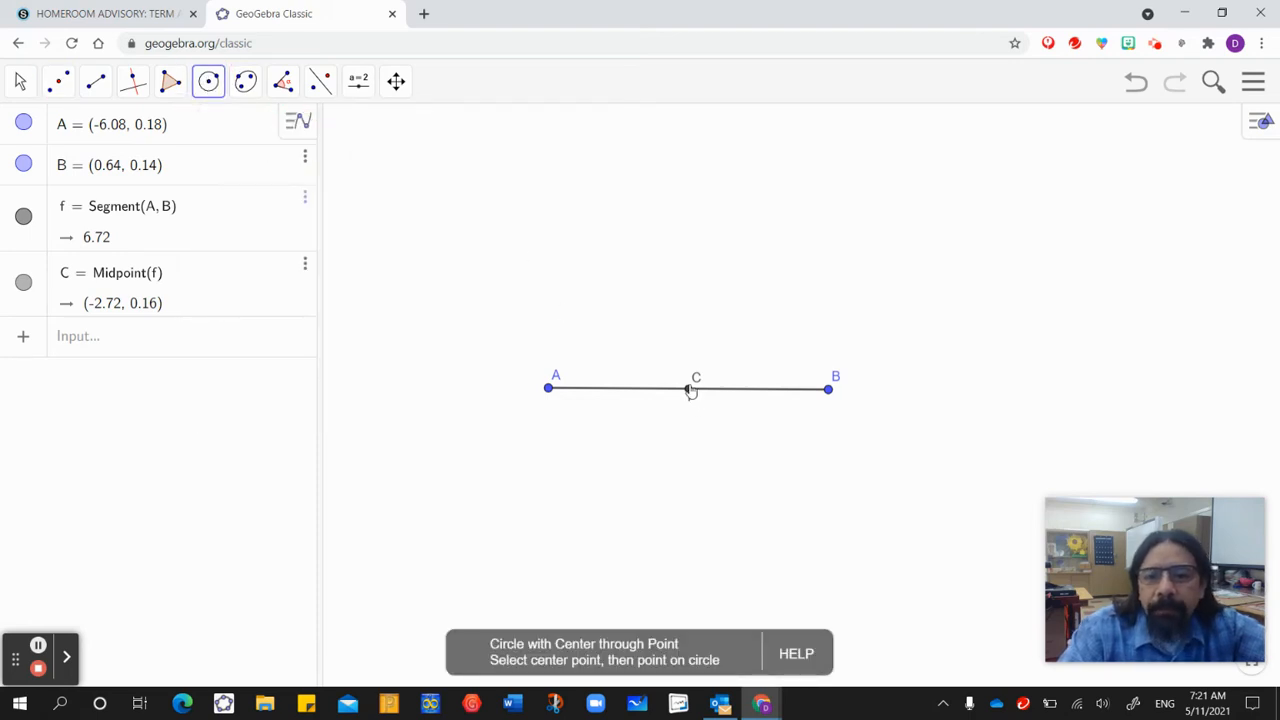
pyautogui.click(689, 391)
pyautogui.click(722, 390)
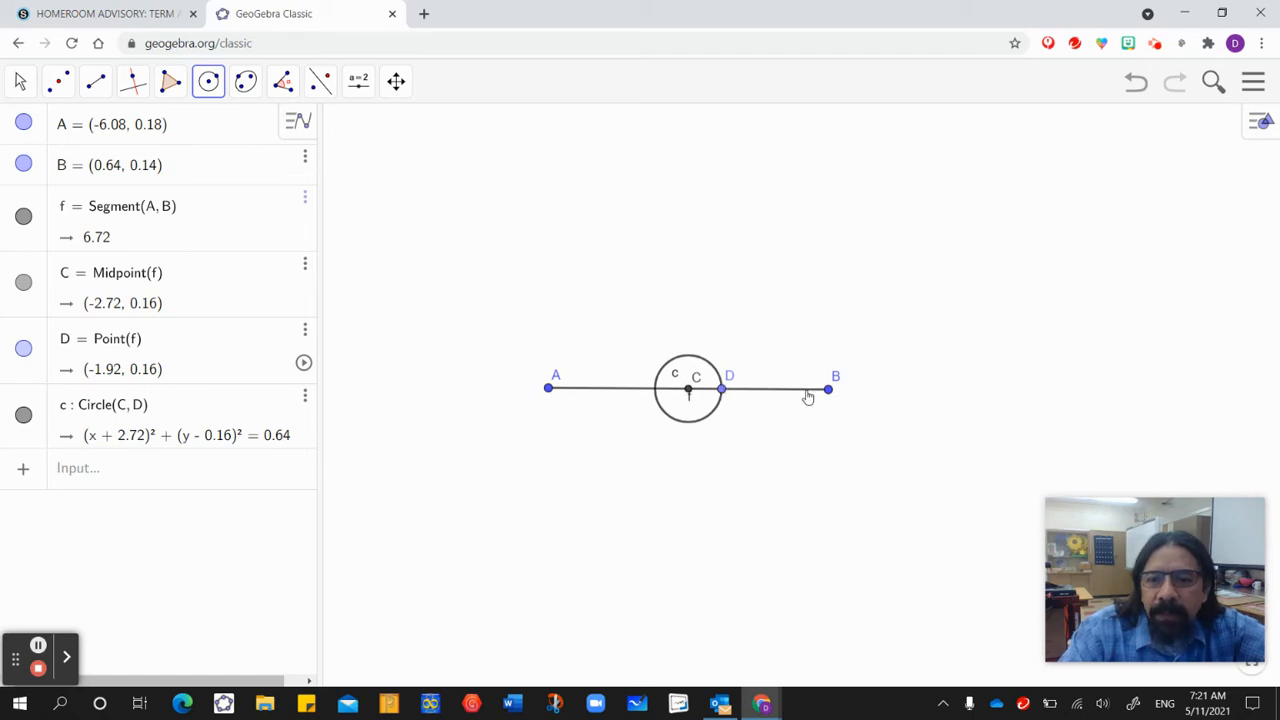
pyautogui.click(20, 82)
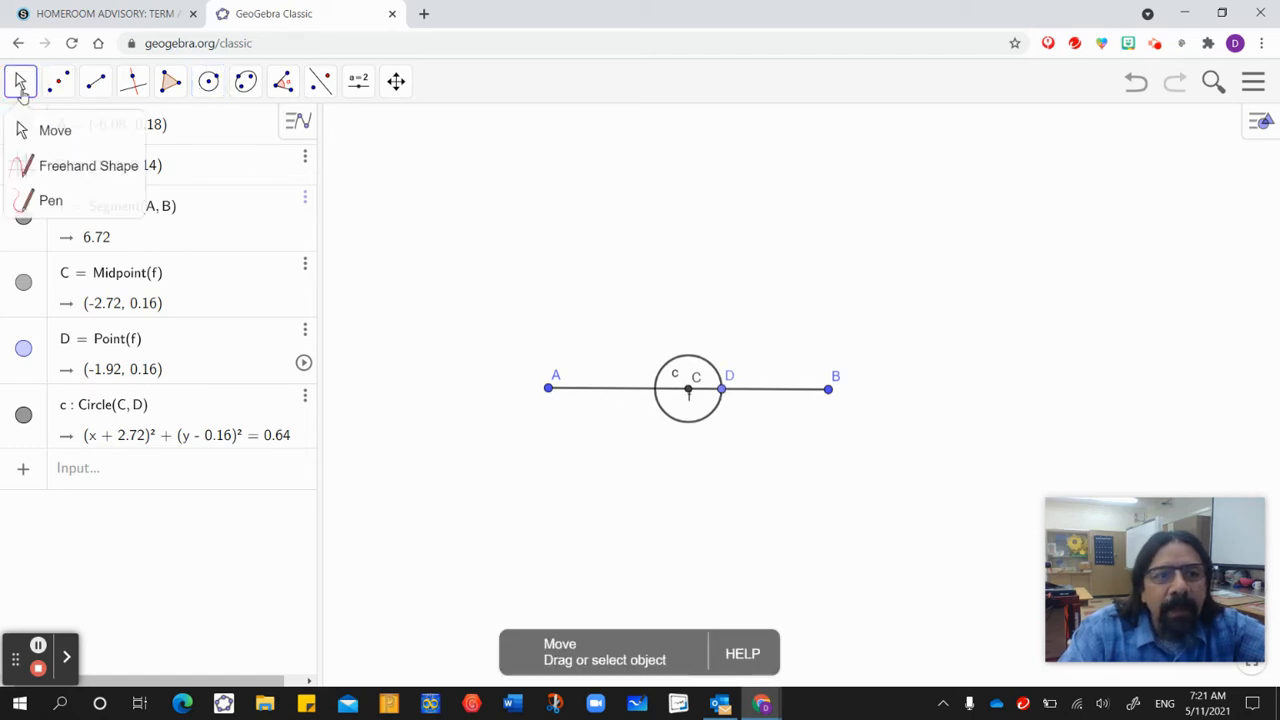
pyautogui.moveTo(722, 395)
pyautogui.mouseDown()
pyautogui.moveTo(763, 394)
pyautogui.moveTo(730, 397)
pyautogui.mouseUp()
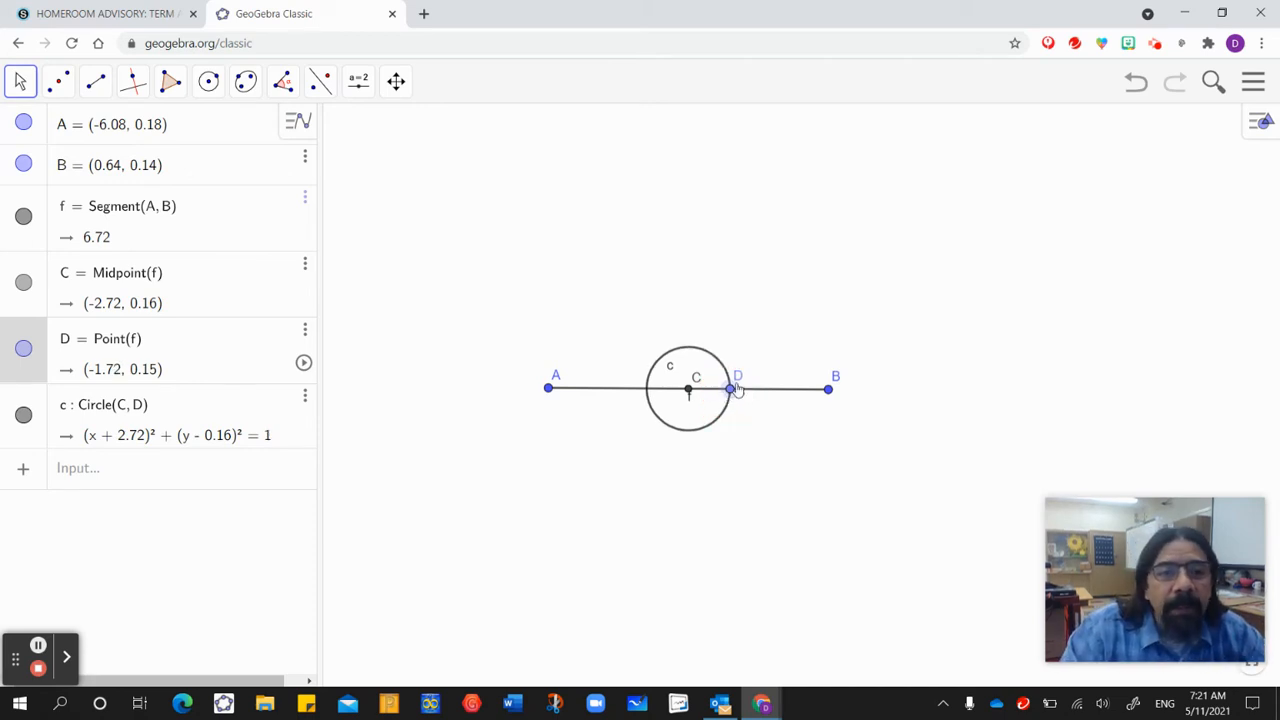
# - Place a point on the upper-left part of the small circle and connect it to centre C with a segment
pyautogui.click(58, 82)
pyautogui.click(68, 136)
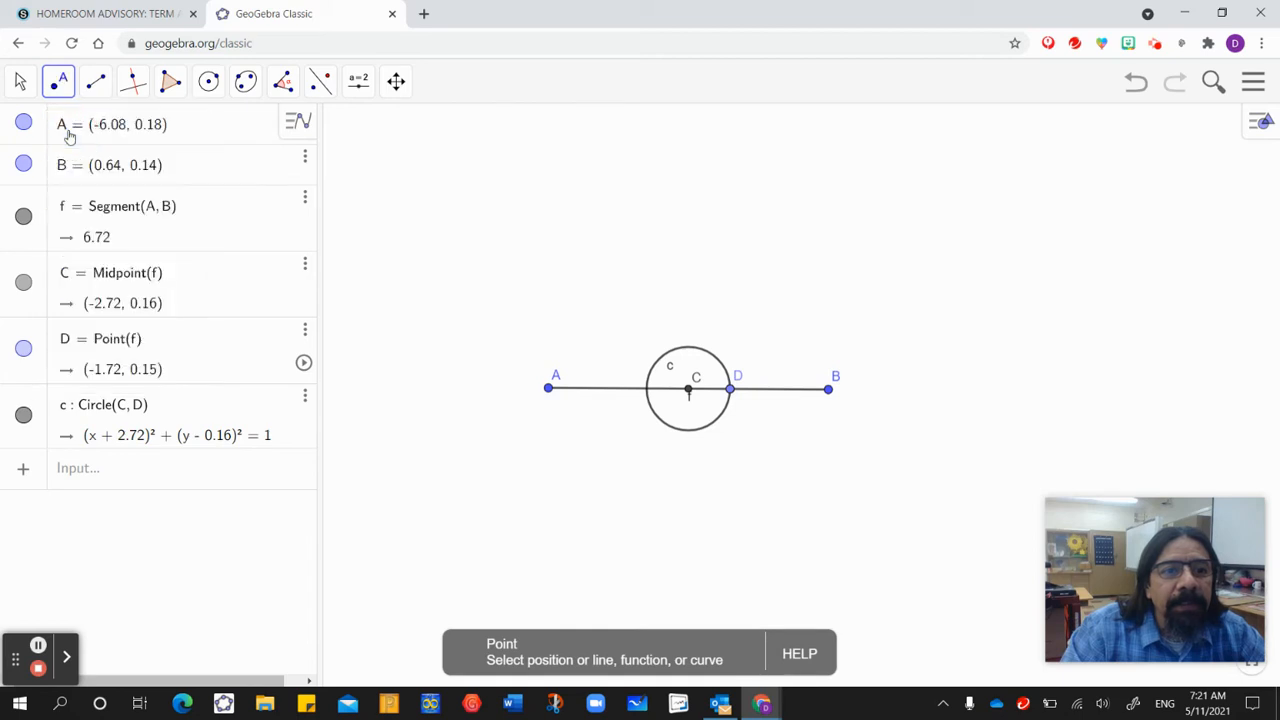
pyautogui.click(669, 353)
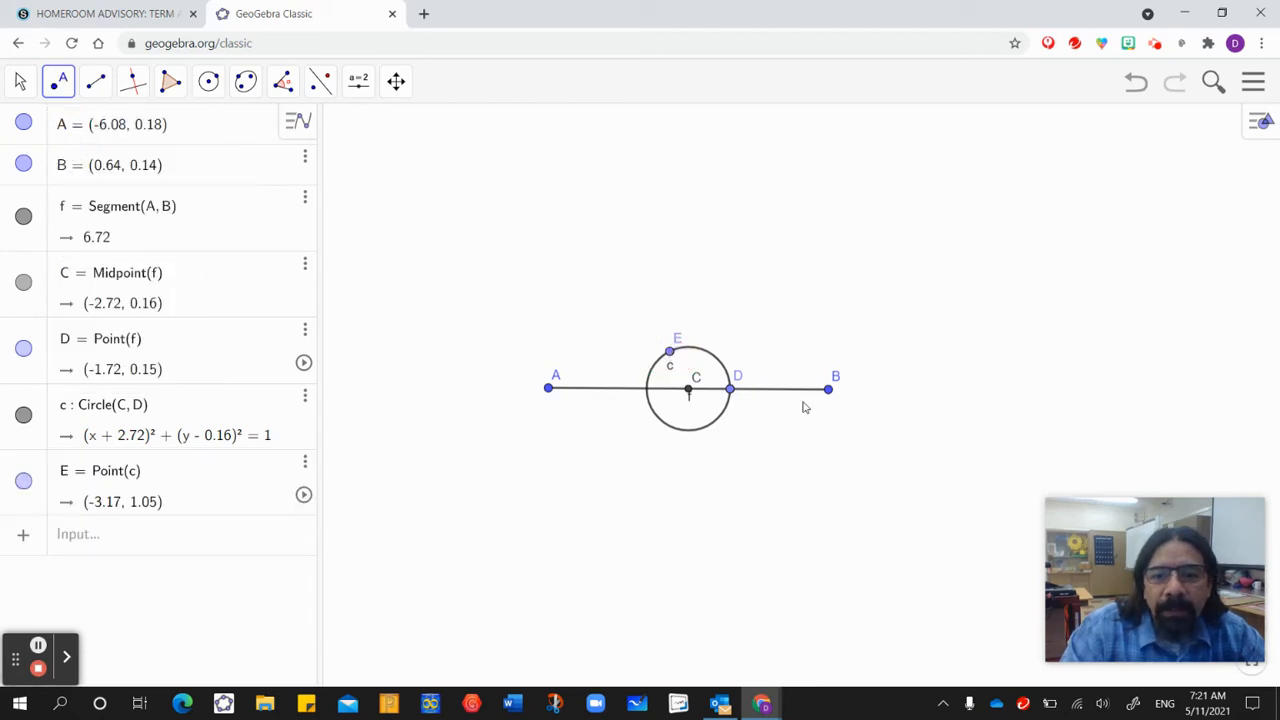
pyautogui.click(95, 82)
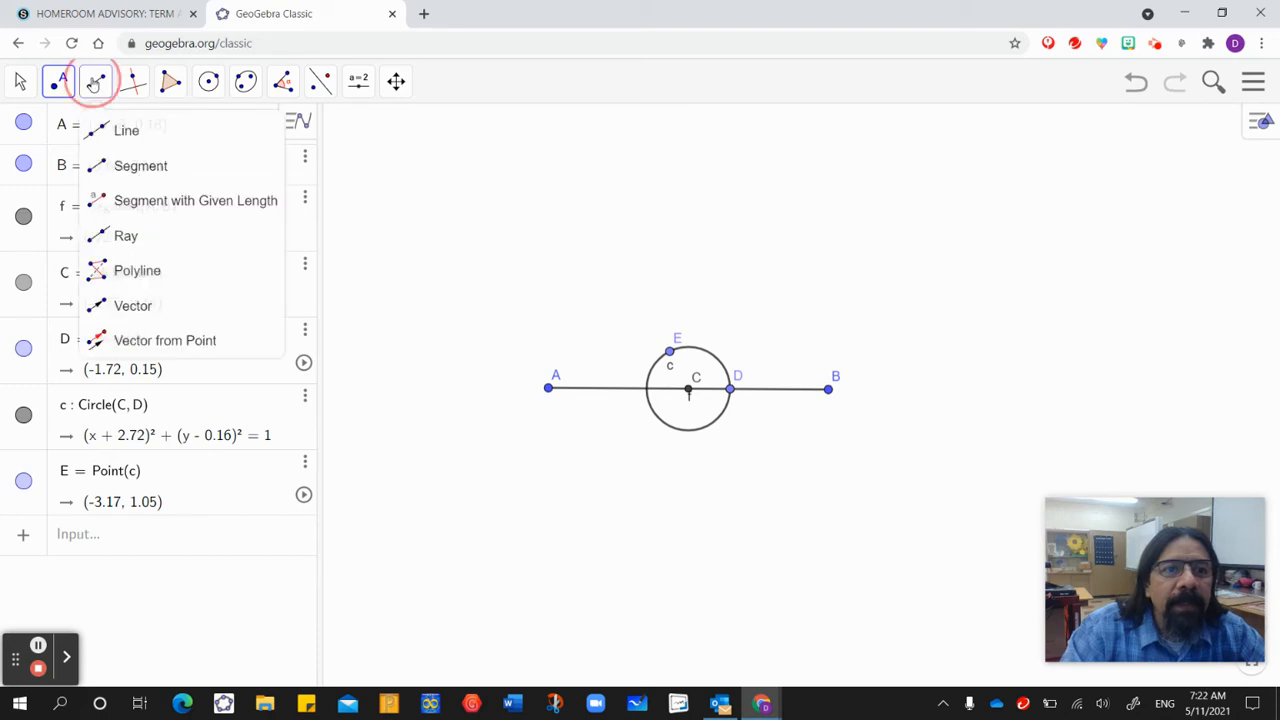
pyautogui.click(126, 165)
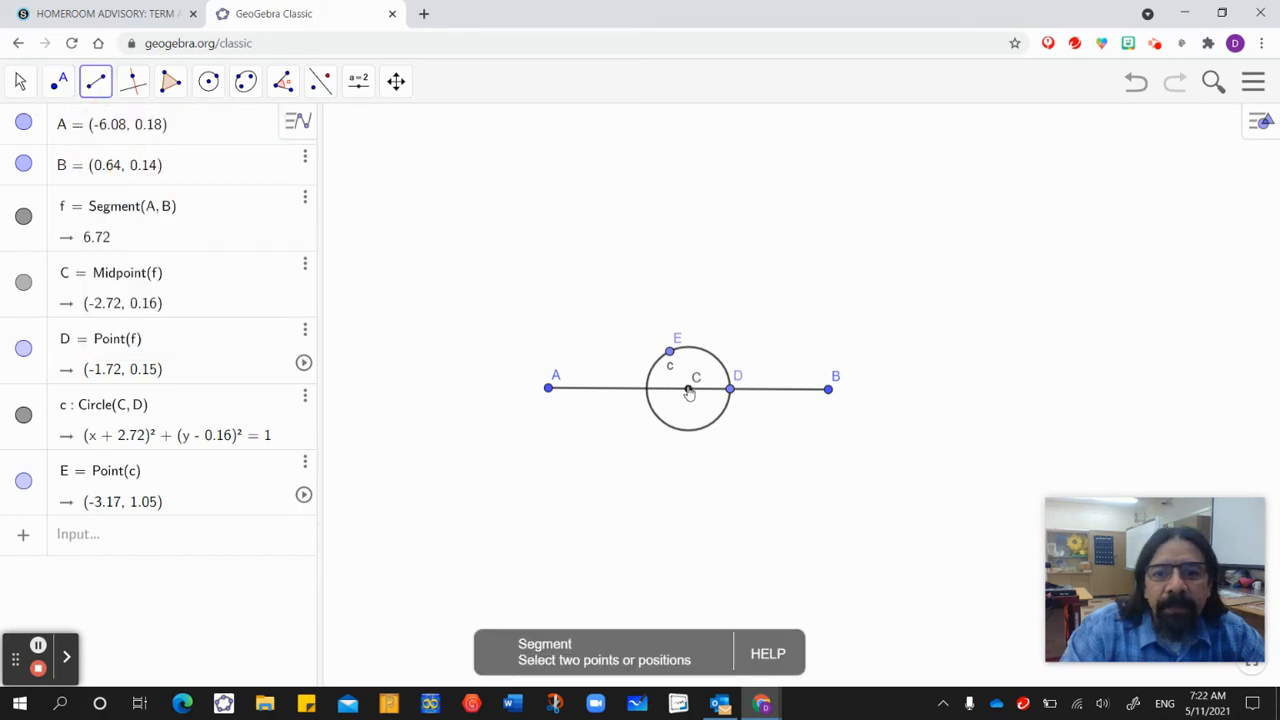
pyautogui.click(688, 390)
pyautogui.click(669, 355)
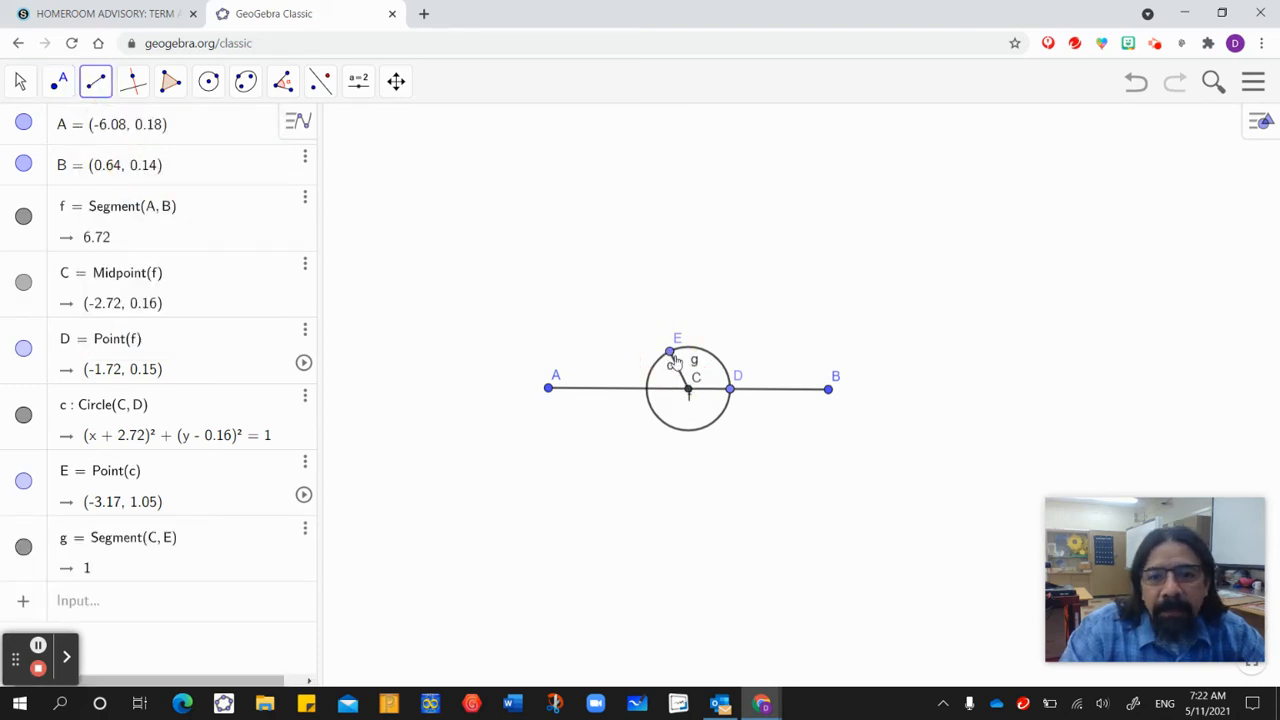
# - Move point E along the small circle to test how its radius segment follows
pyautogui.click(20, 82)
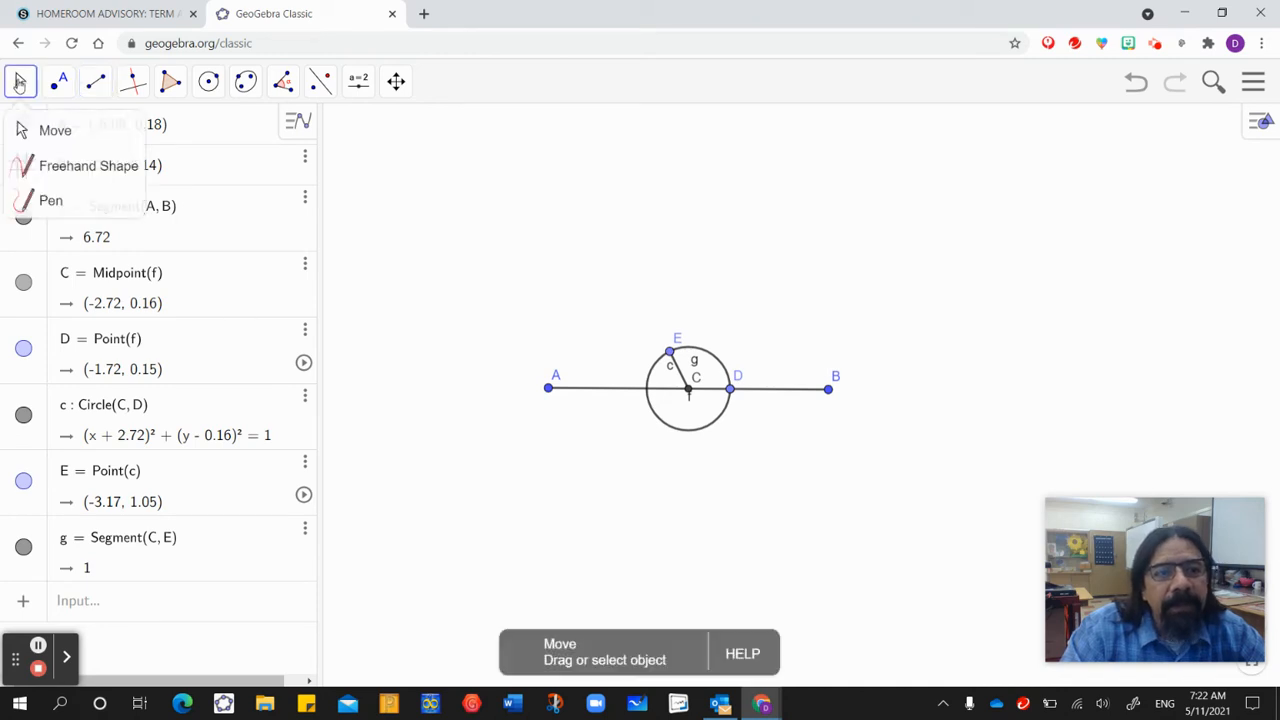
pyautogui.click(28, 125)
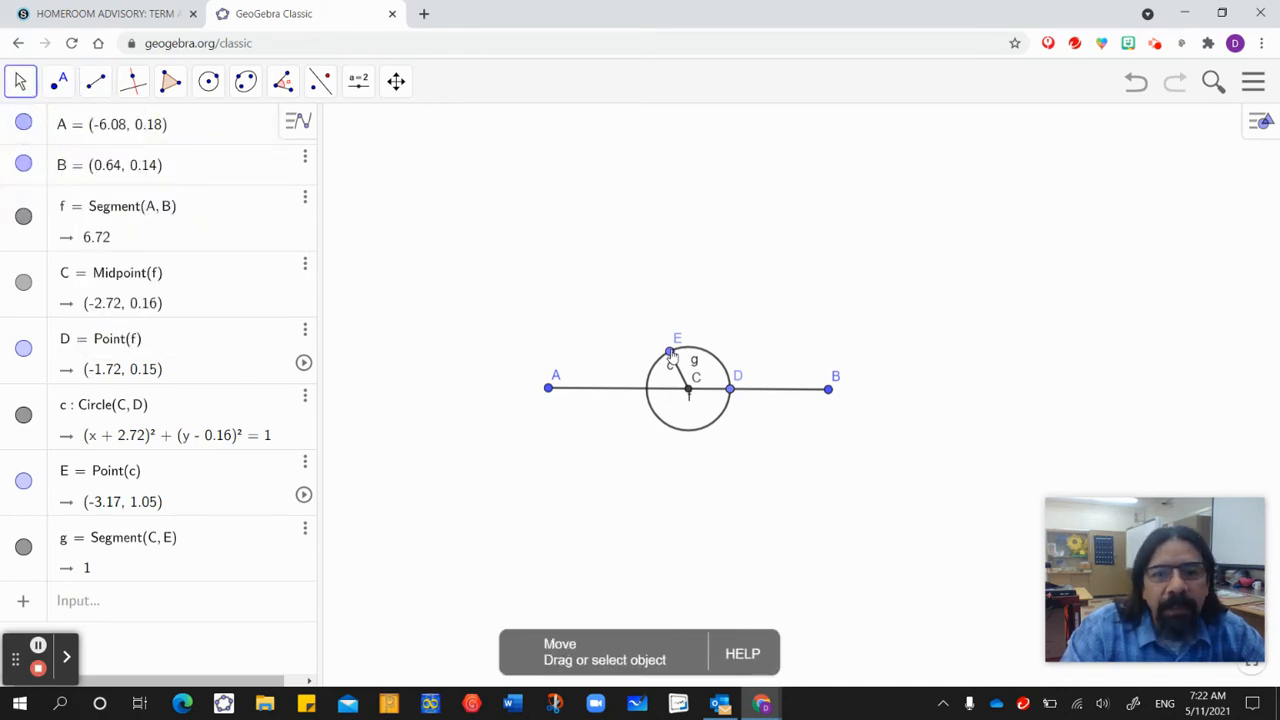
pyautogui.moveTo(669, 355)
pyautogui.mouseDown()
pyautogui.moveTo(697, 423)
pyautogui.moveTo(706, 343)
pyautogui.moveTo(669, 349)
pyautogui.moveTo(673, 362)
pyautogui.mouseUp()
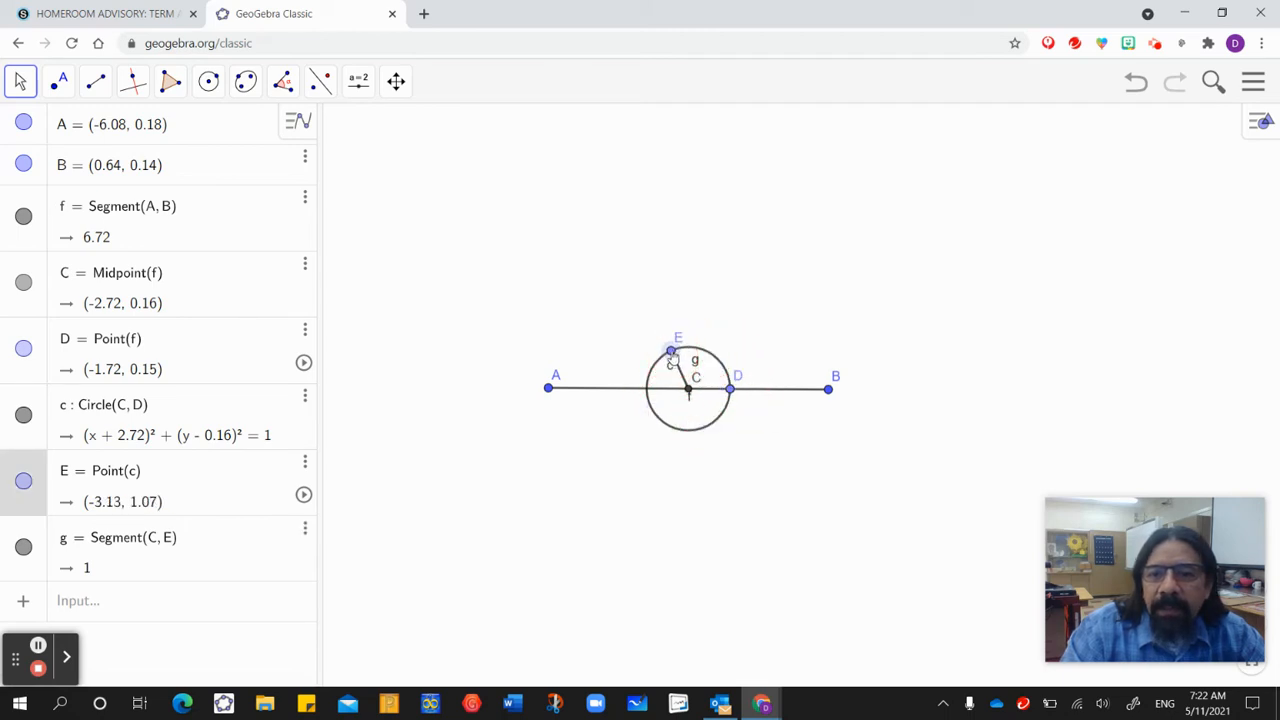
# - Make point E red and enlarge its point size, and move it along the small circle again
pyautogui.click(1259, 128)
pyautogui.click(1063, 121)
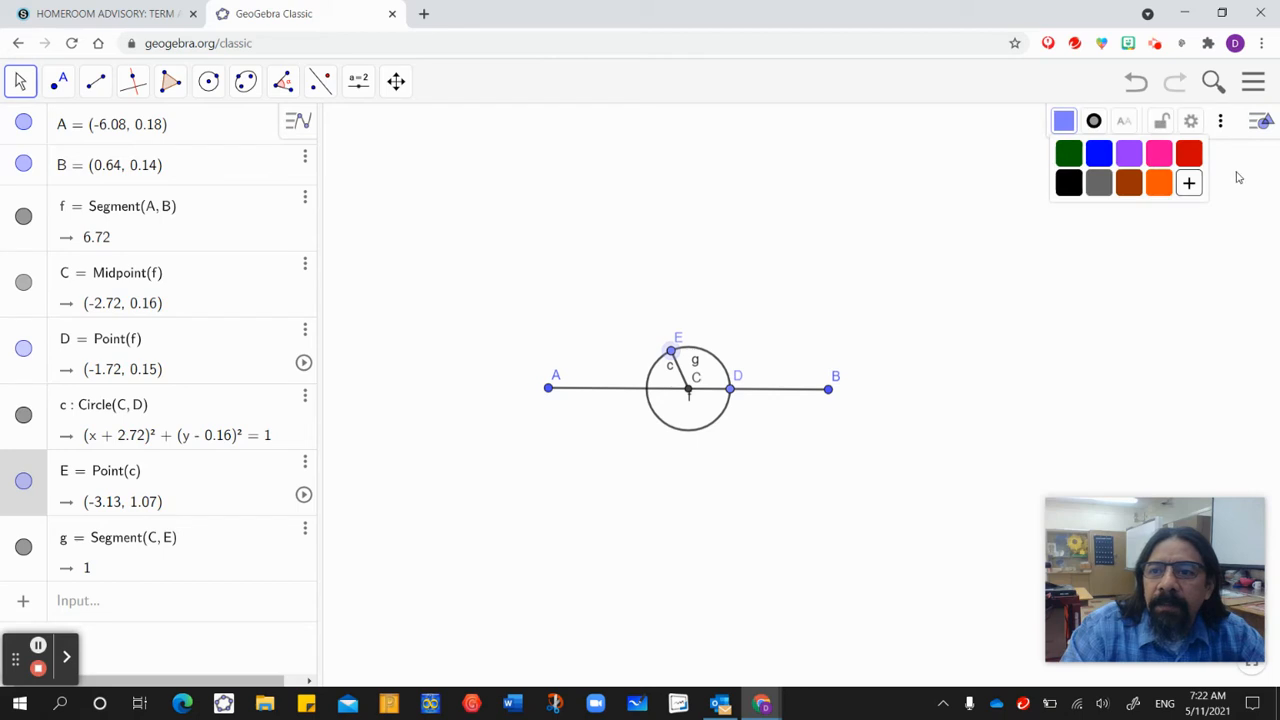
pyautogui.click(1190, 158)
pyautogui.click(1094, 121)
pyautogui.moveTo(1160, 213); pyautogui.dragTo(1246, 217)
pyautogui.click(895, 233)
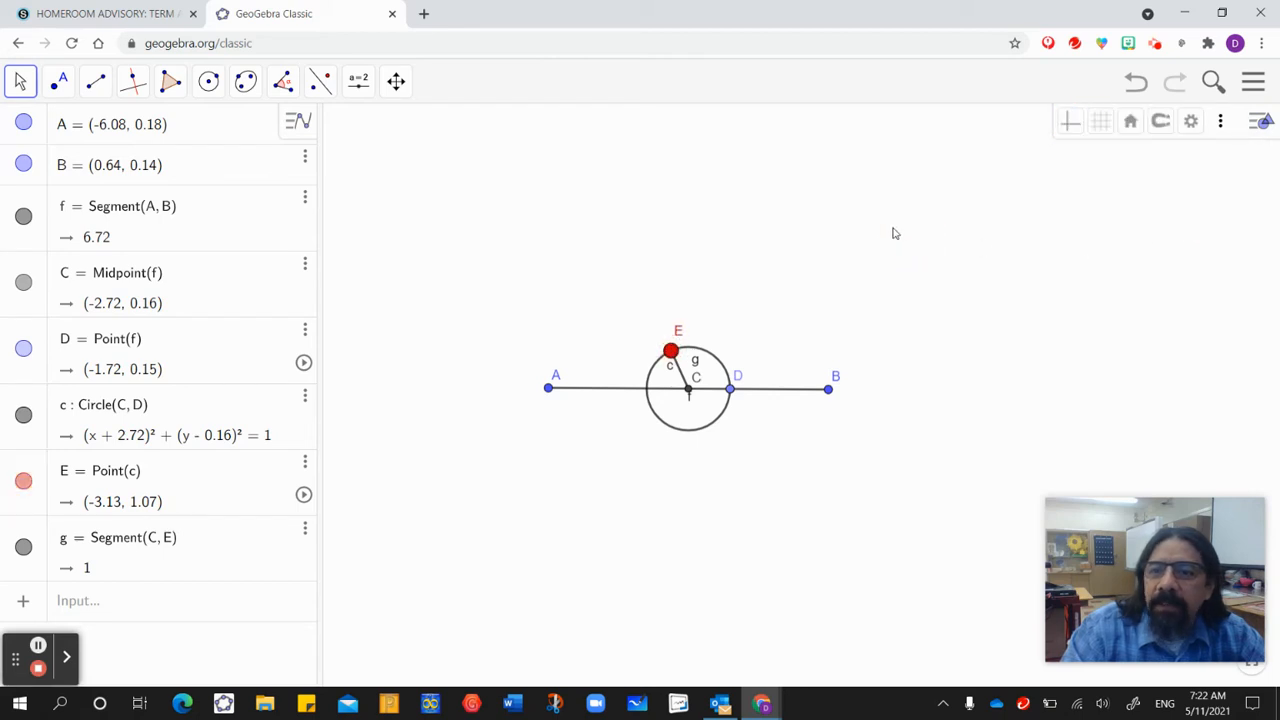
pyautogui.moveTo(671, 352)
pyautogui.mouseDown()
pyautogui.moveTo(655, 365)
pyautogui.moveTo(714, 423)
pyautogui.moveTo(677, 337)
pyautogui.moveTo(731, 343)
pyautogui.moveTo(720, 414)
pyautogui.moveTo(655, 368)
pyautogui.moveTo(680, 345)
pyautogui.moveTo(670, 352)
pyautogui.mouseUp()
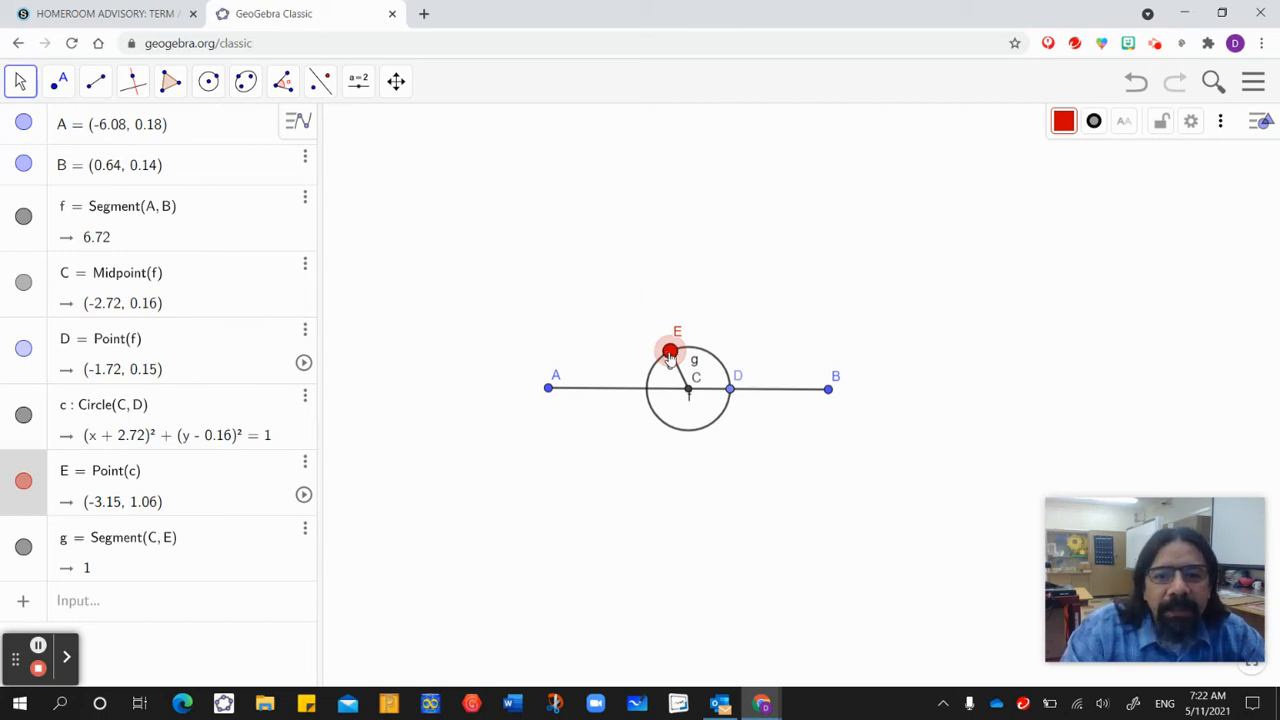
# - Draw a circle of radius 3 centred on point E, and move E to the upper-right part of the small circle
pyautogui.click(208, 81)
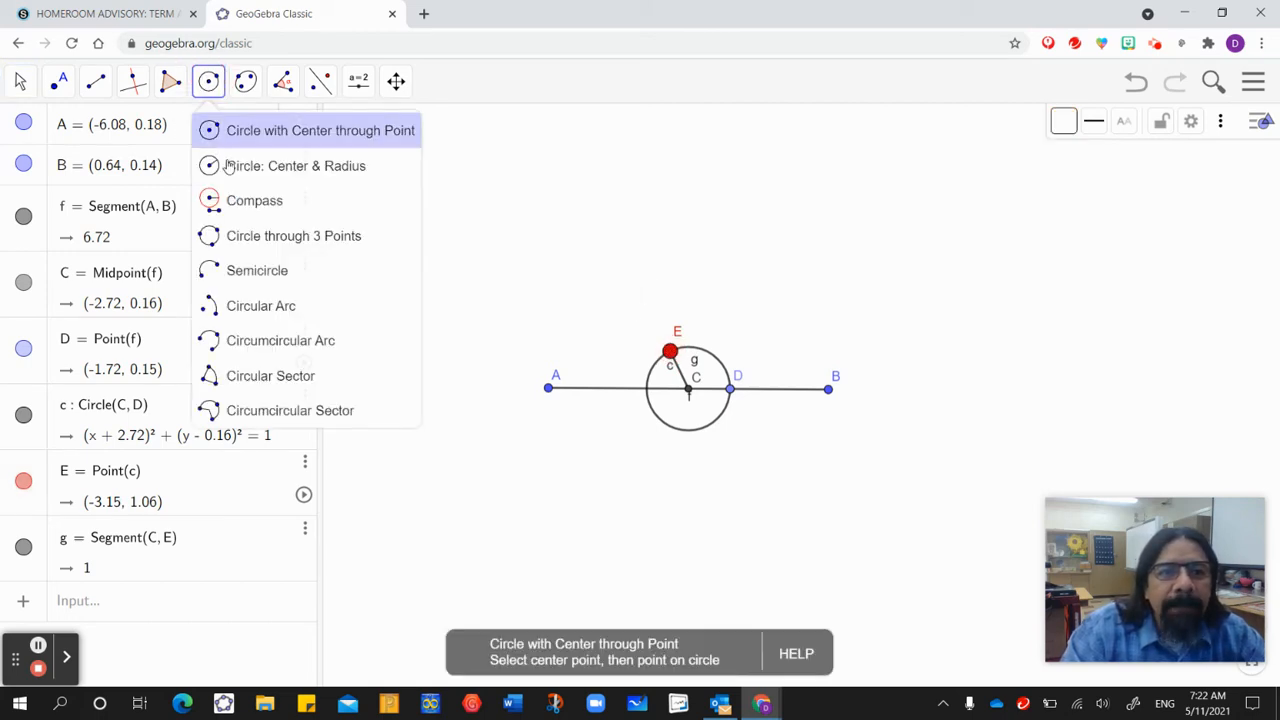
pyautogui.click(315, 170)
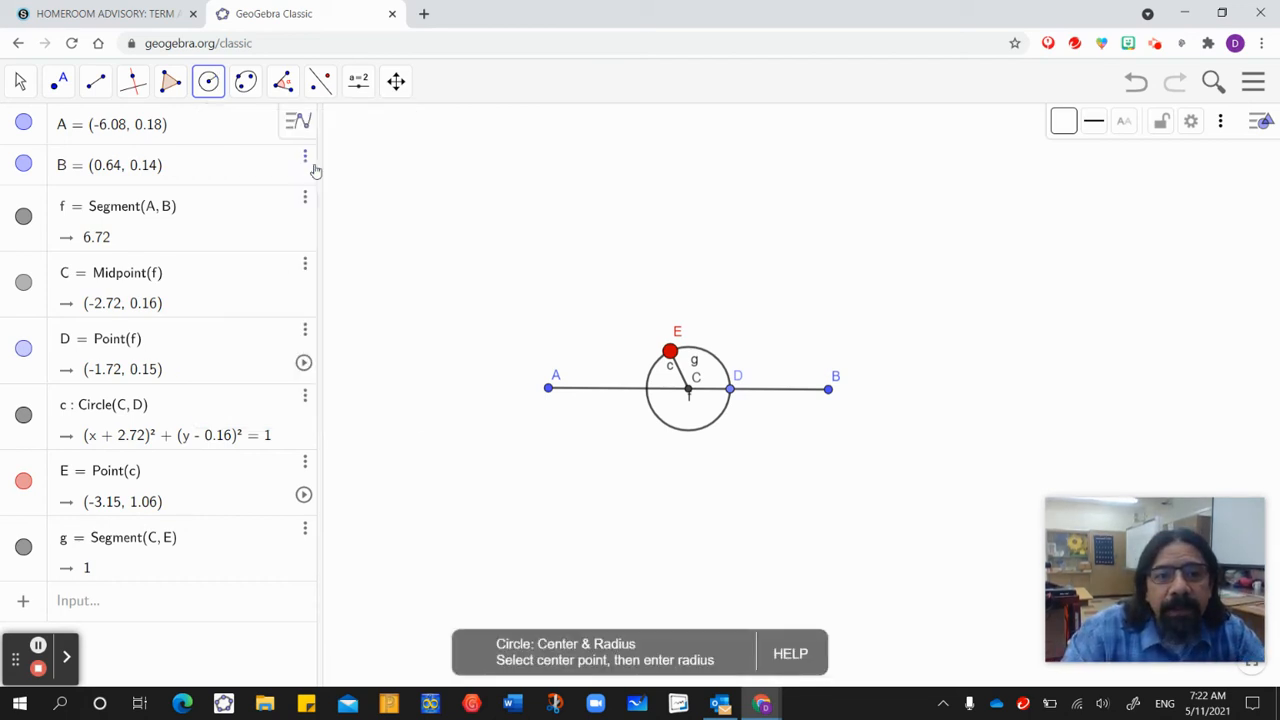
pyautogui.click(670, 353)
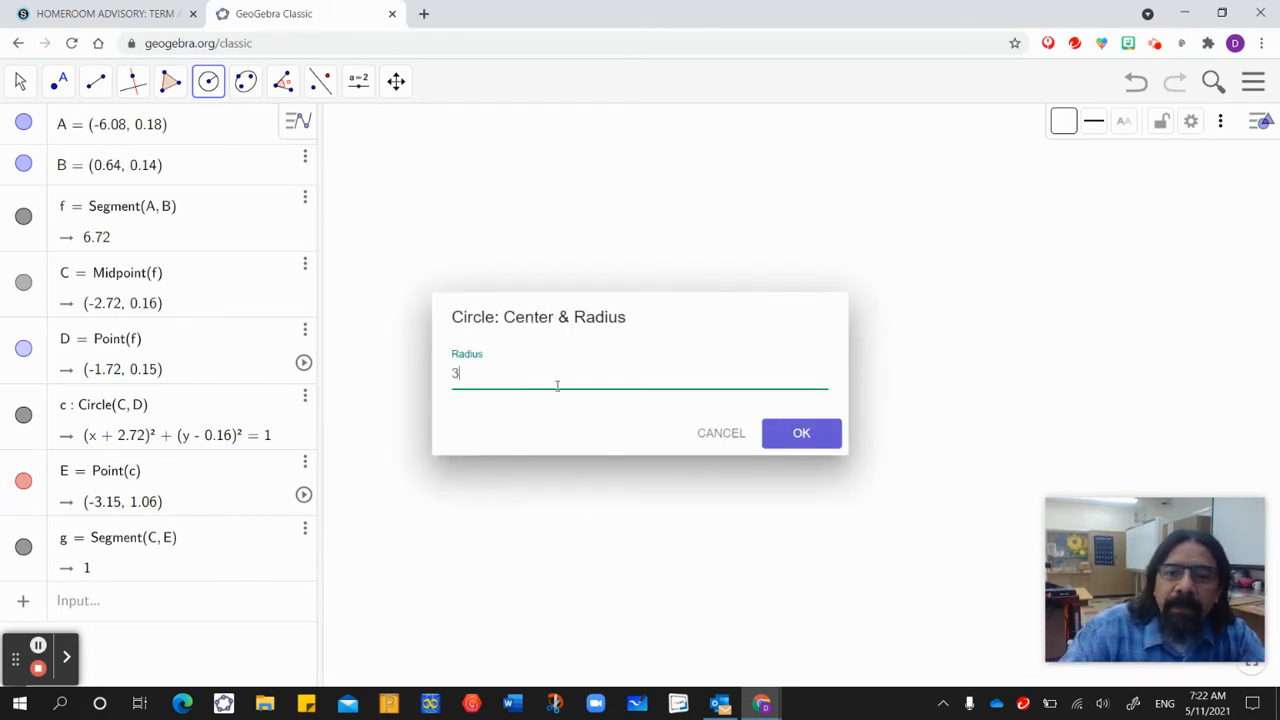
pyautogui.click(802, 435)
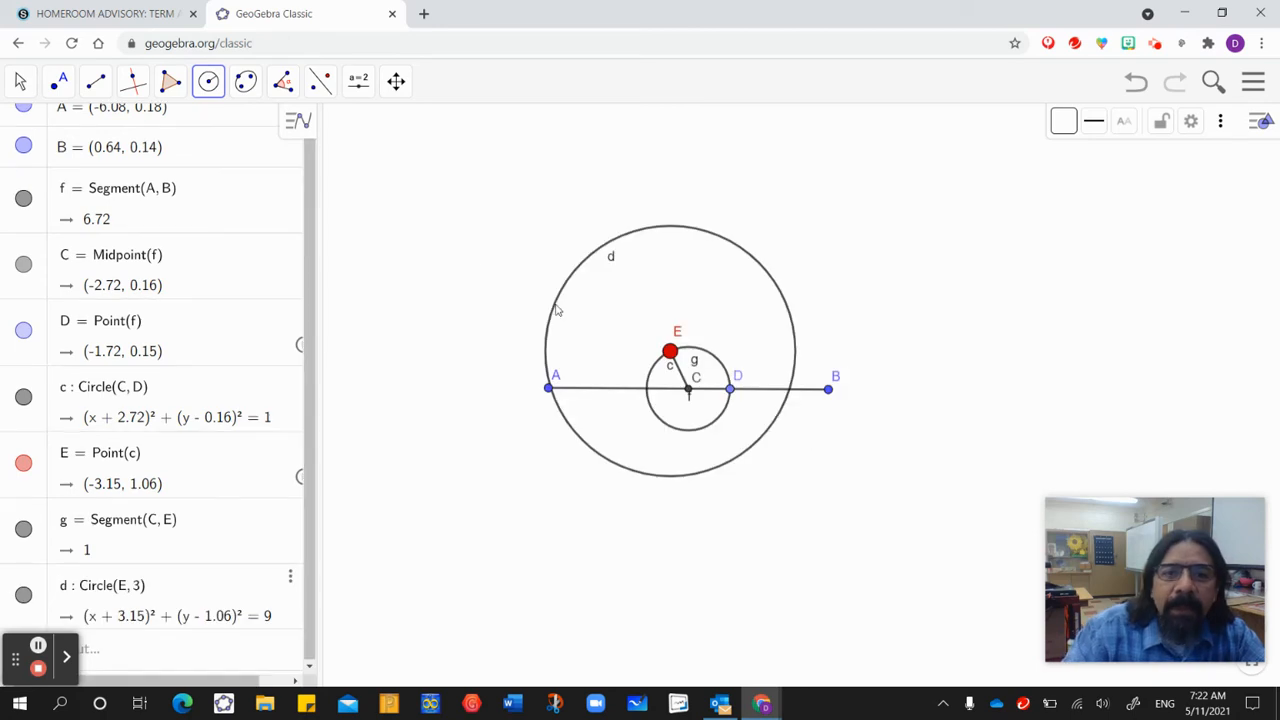
pyautogui.click(20, 80)
pyautogui.click(35, 133)
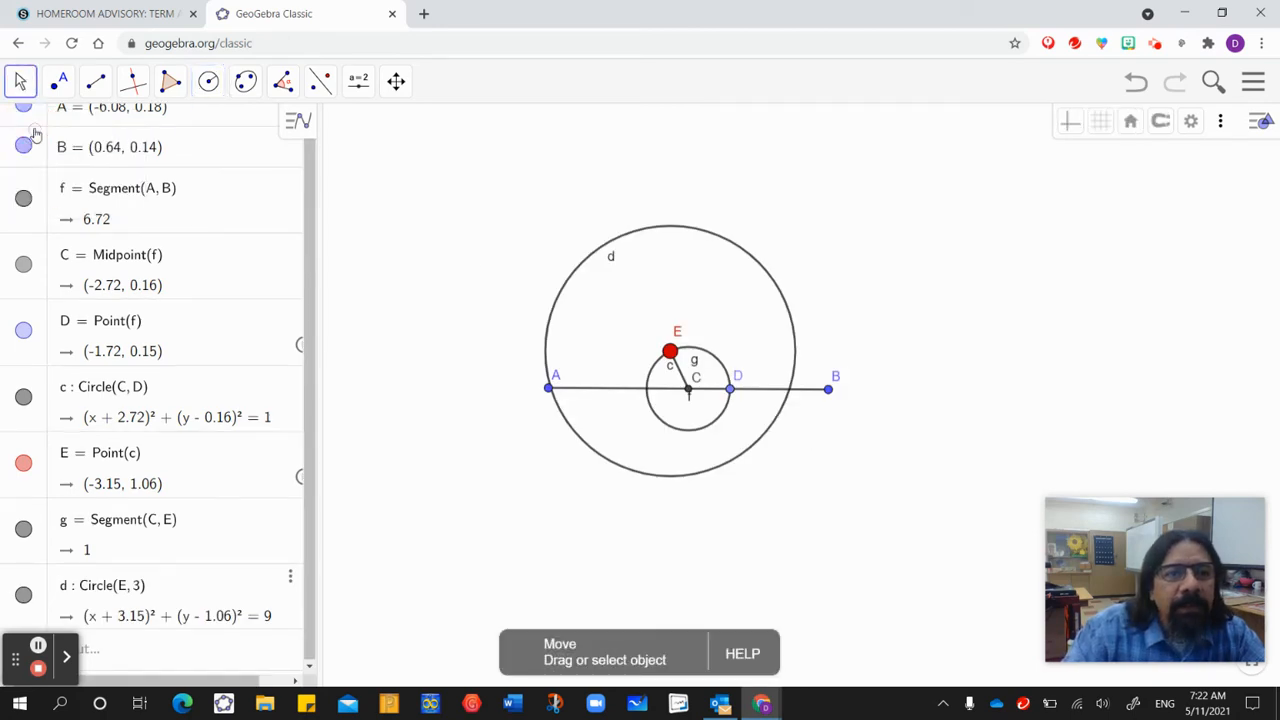
pyautogui.moveTo(669, 358); pyautogui.dragTo(716, 358)
# - Draw a circle centred on A through a new point on segment AB at about (-4, 0.17)
pyautogui.click(208, 80)
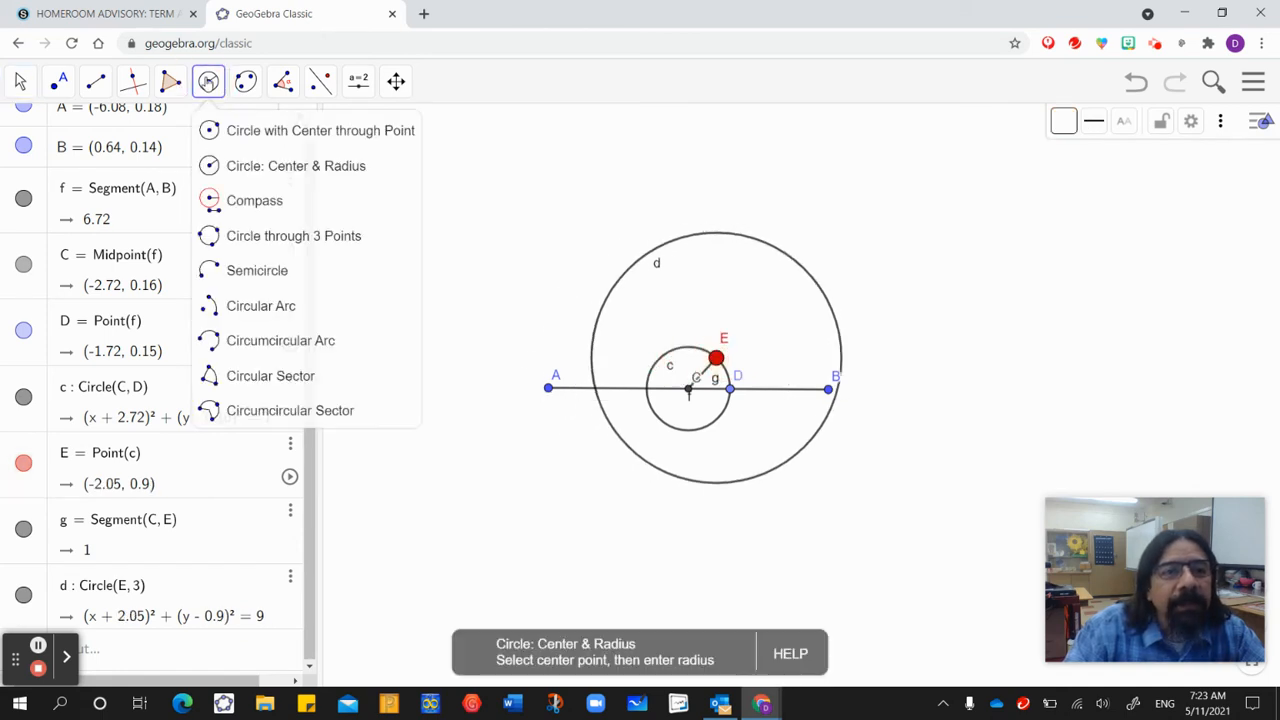
pyautogui.click(238, 131)
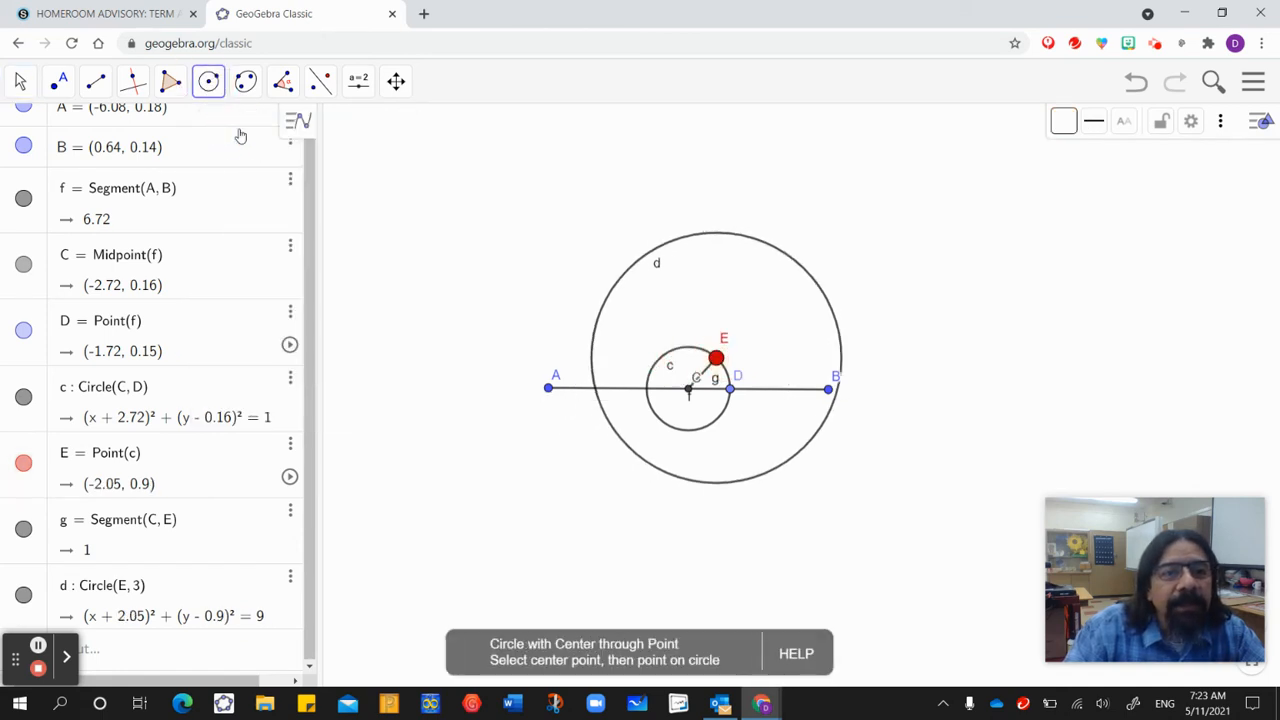
pyautogui.click(548, 390)
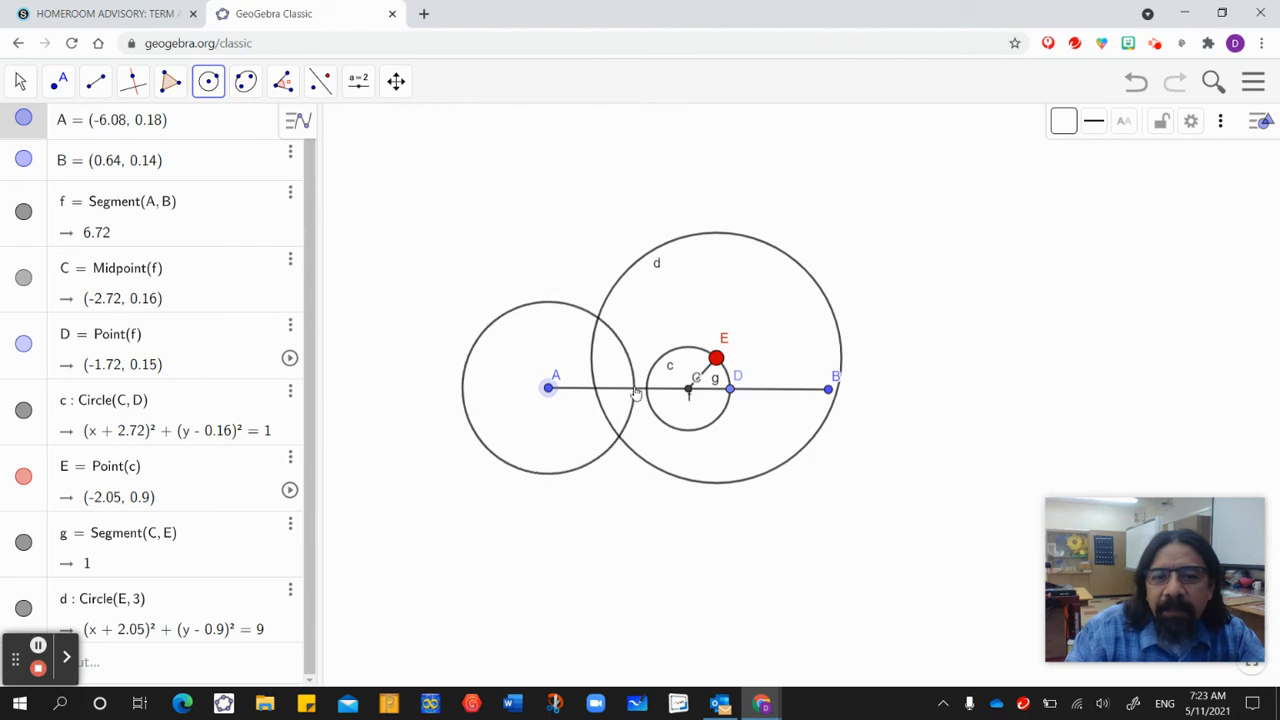
pyautogui.click(635, 389)
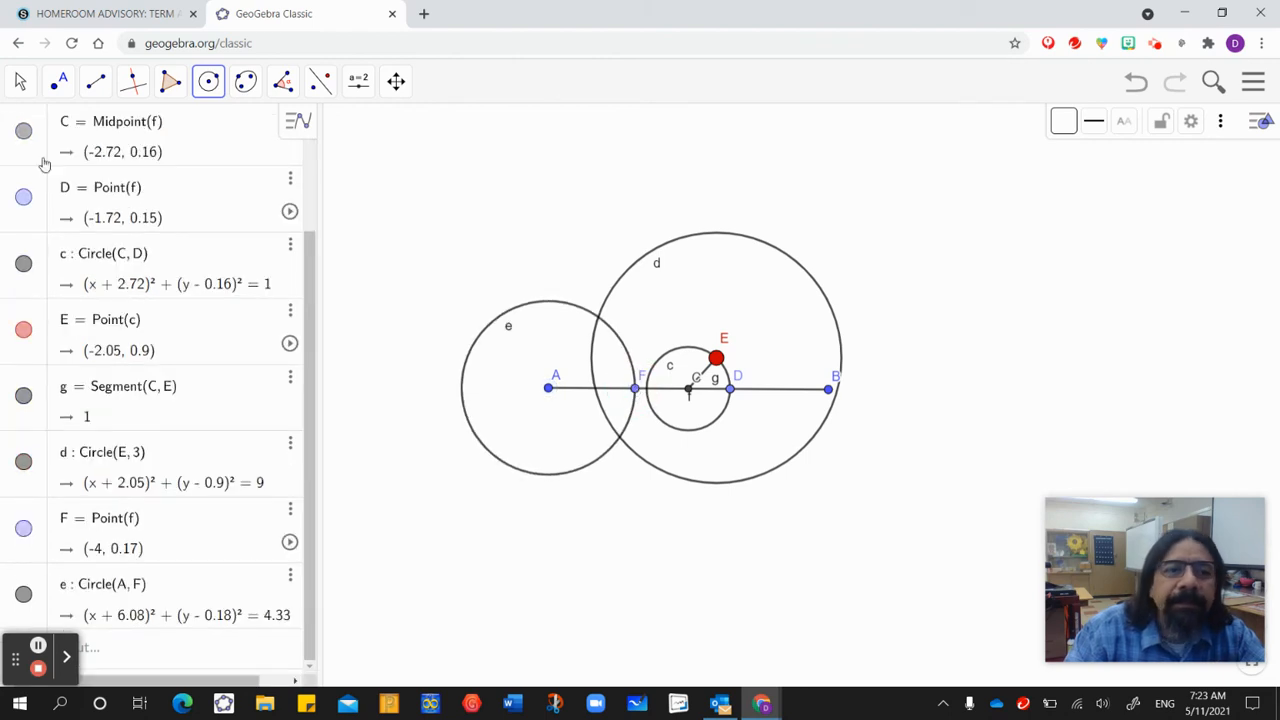
# - Enlarge the circle around A slightly by moving F along the segment, and lengthen segment AB by moving B to the right
pyautogui.click(22, 80)
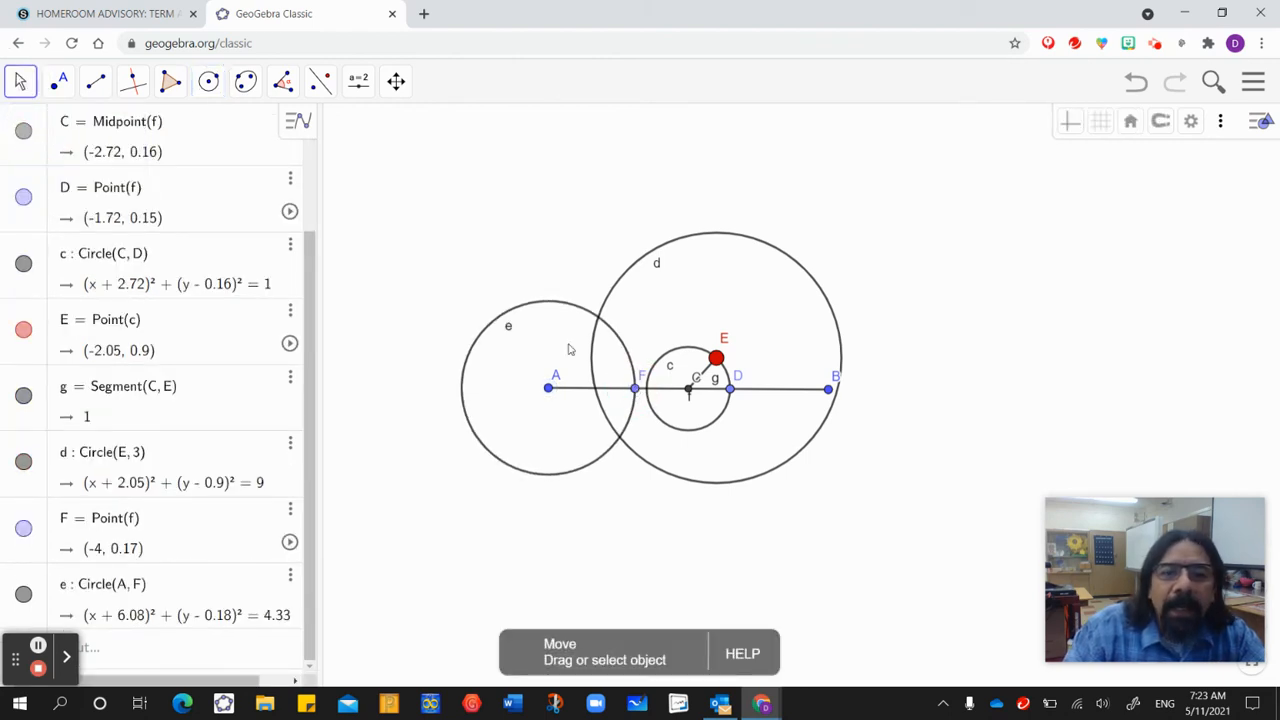
pyautogui.moveTo(636, 393)
pyautogui.mouseDown()
pyautogui.moveTo(614, 393)
pyautogui.moveTo(658, 395)
pyautogui.mouseUp()
pyautogui.moveTo(831, 397); pyautogui.dragTo(945, 392)
# - Move F to about (-1.9, 0.14) and D to about (-0.38, 0.12) to resize their circles, and bring E to the top of the small circle
pyautogui.moveTo(704, 395)
pyautogui.mouseDown()
pyautogui.moveTo(636, 392)
pyautogui.moveTo(723, 397)
pyautogui.mouseUp()
pyautogui.moveTo(805, 395); pyautogui.dragTo(784, 393)
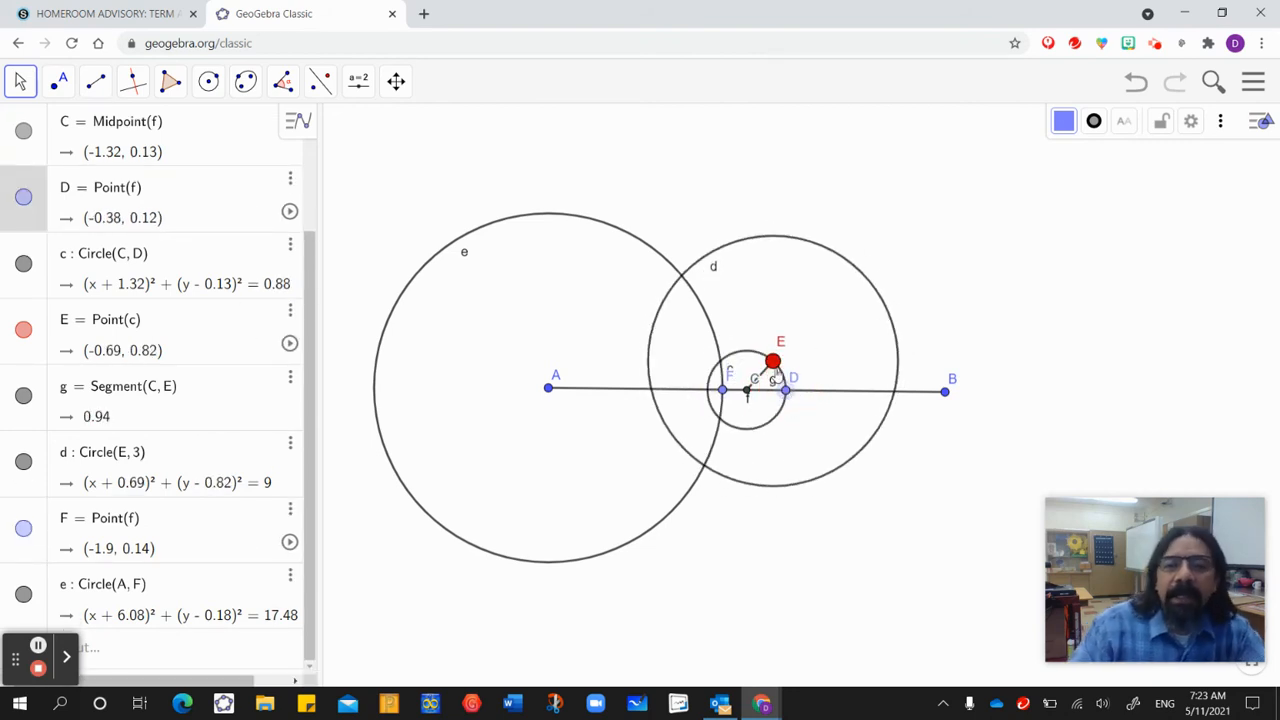
pyautogui.moveTo(775, 365); pyautogui.dragTo(748, 347)
# - Place points at the upper and lower intersections of the circles centred on A and E
pyautogui.click(95, 81)
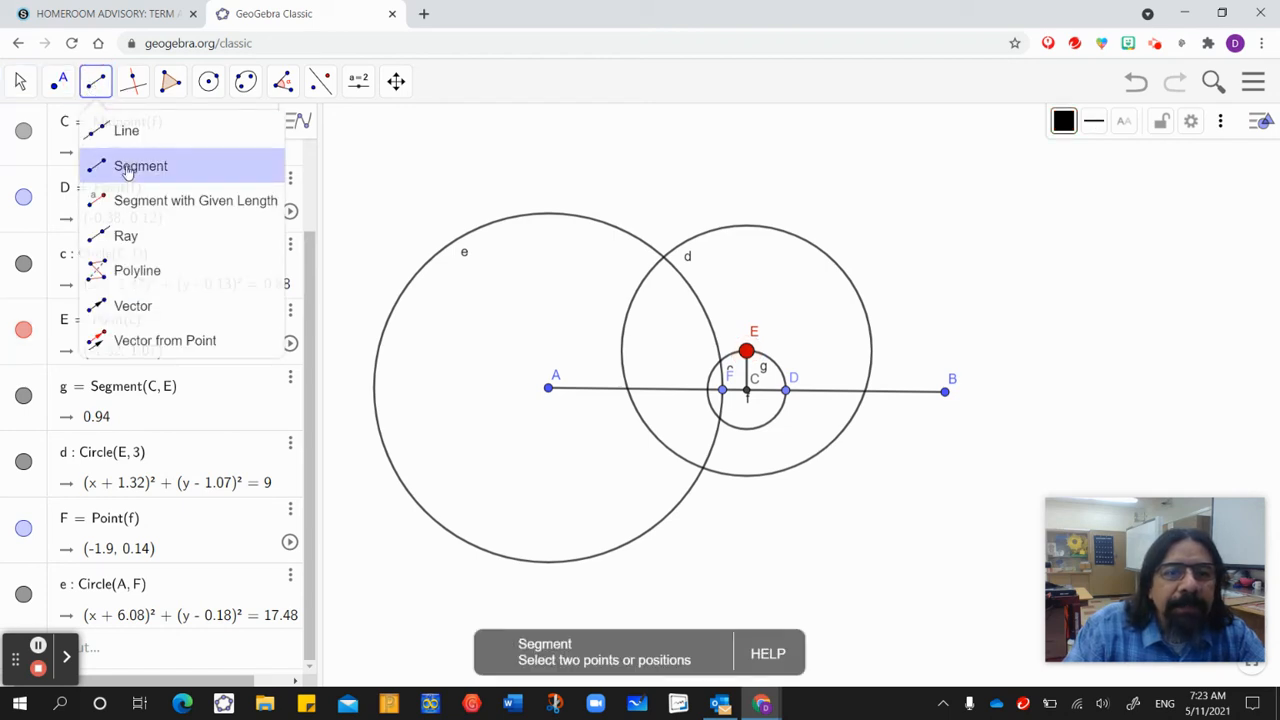
pyautogui.click(58, 81)
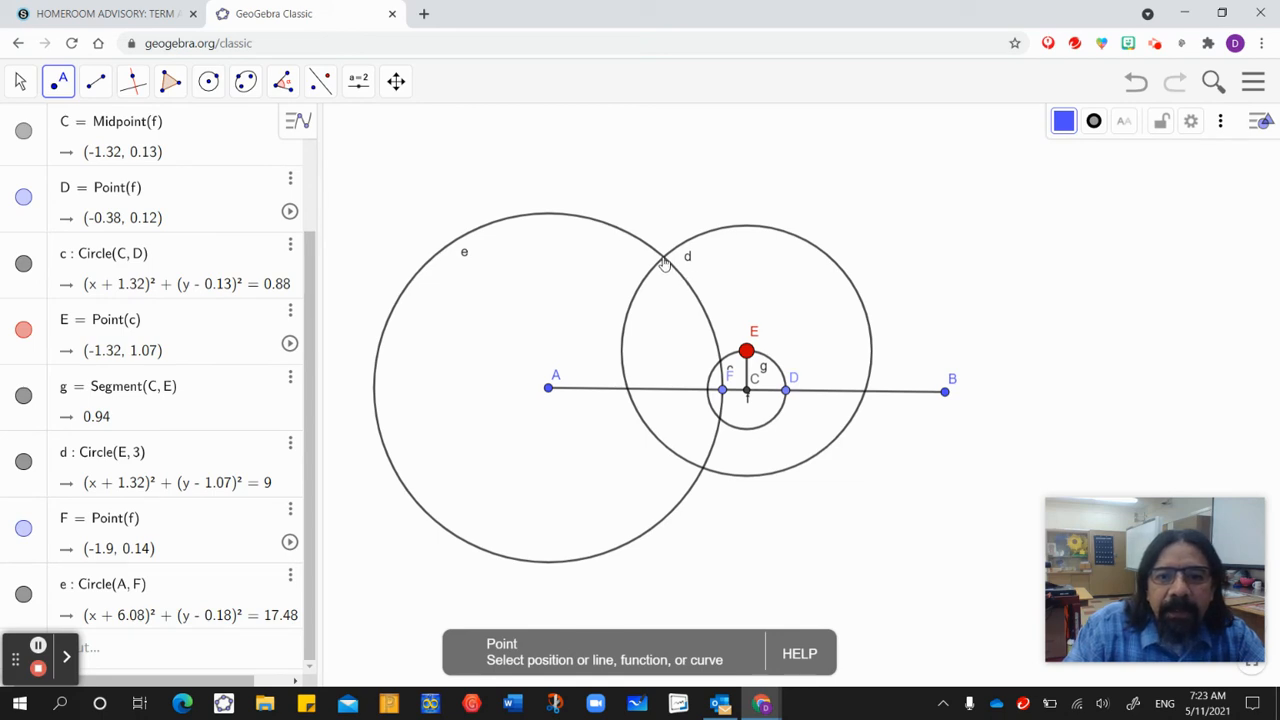
pyautogui.click(664, 259)
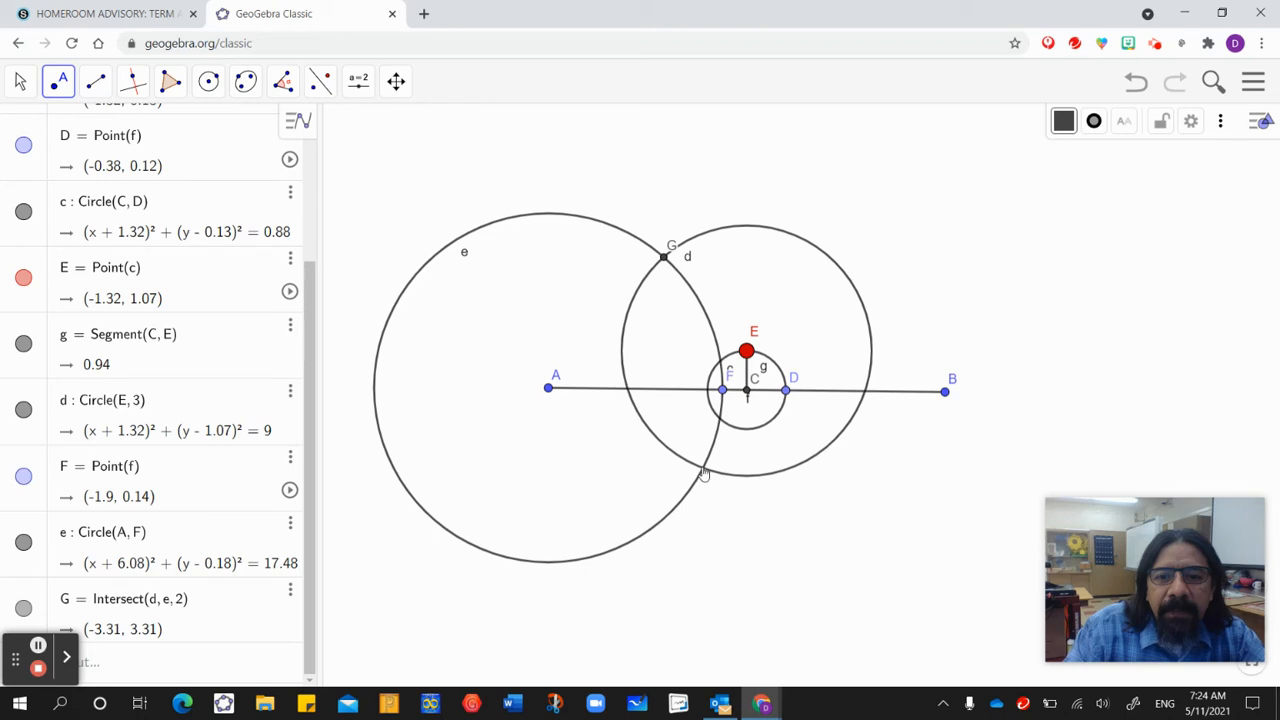
pyautogui.click(703, 470)
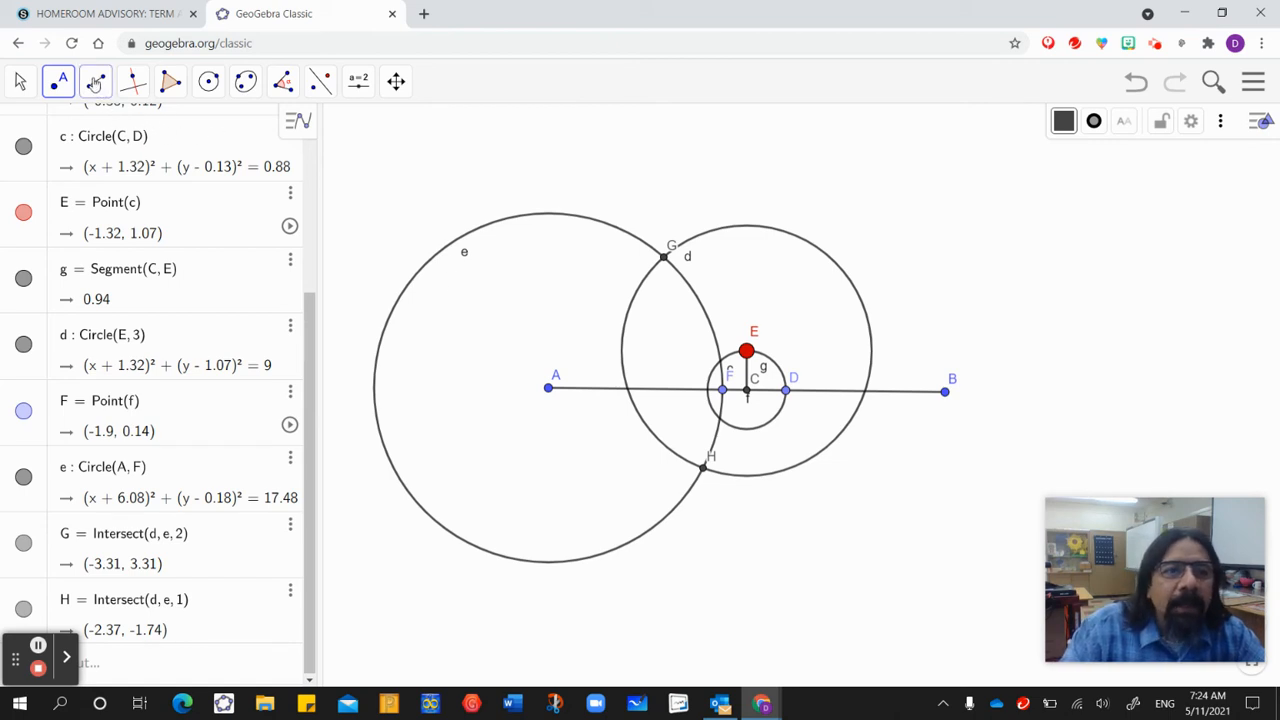
# - Draw linkage segments from E to the upper intersection point G and from G to A
pyautogui.click(96, 85)
pyautogui.click(114, 166)
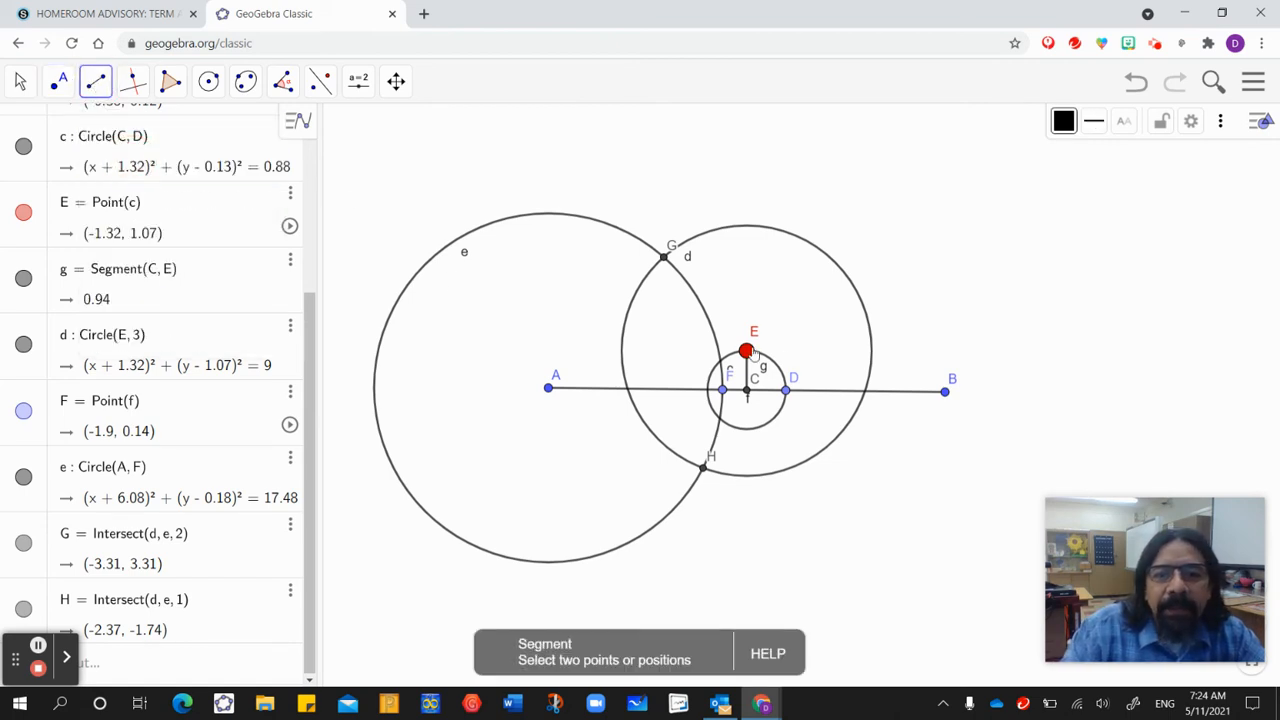
pyautogui.click(747, 353)
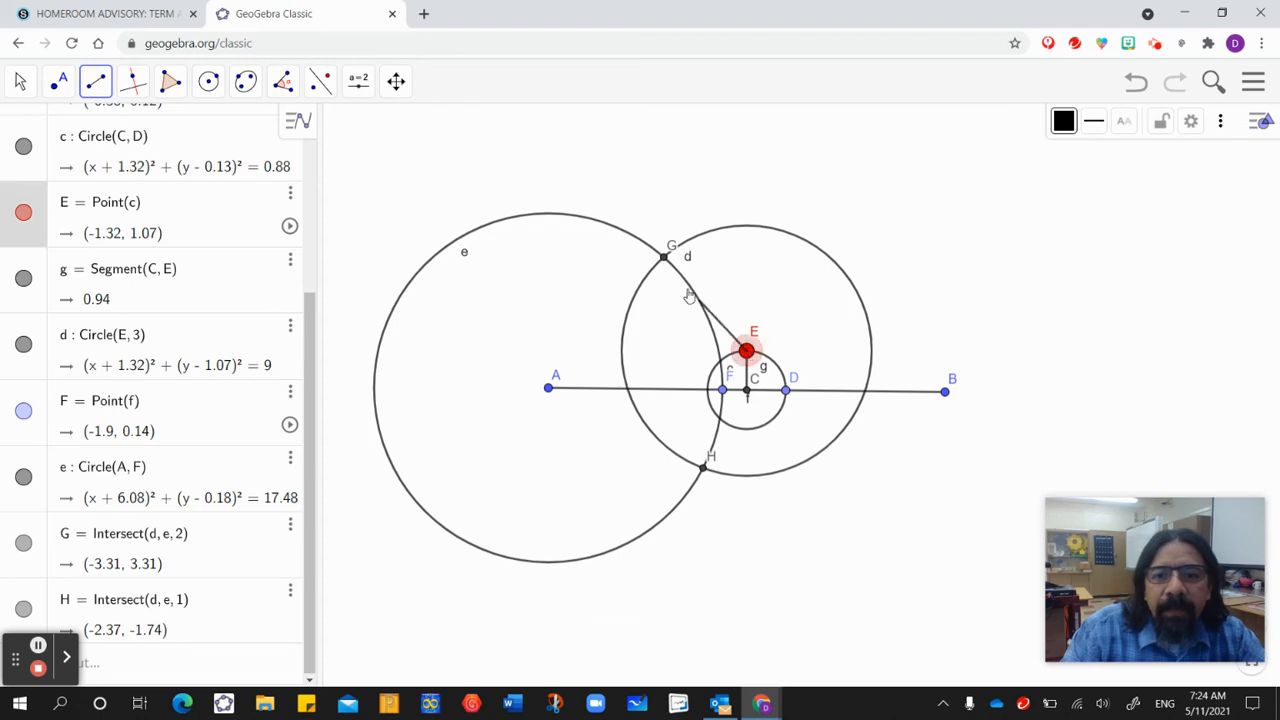
pyautogui.click(663, 260)
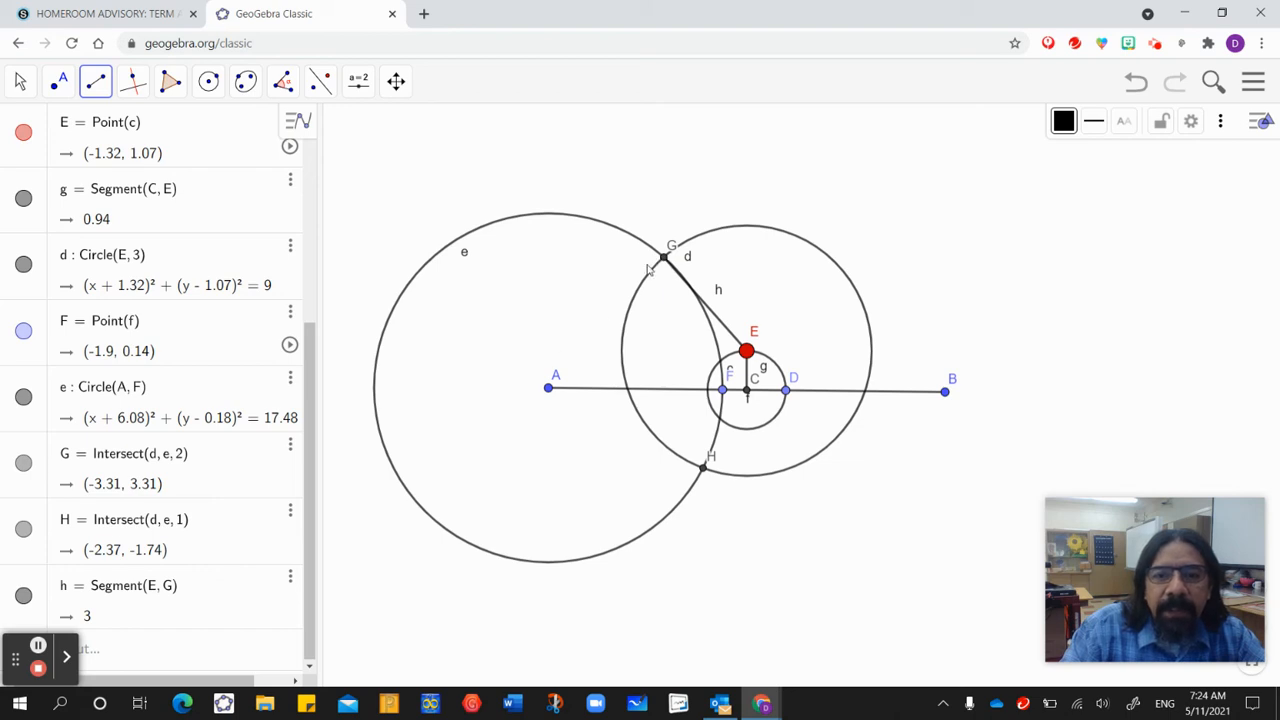
pyautogui.click(663, 260)
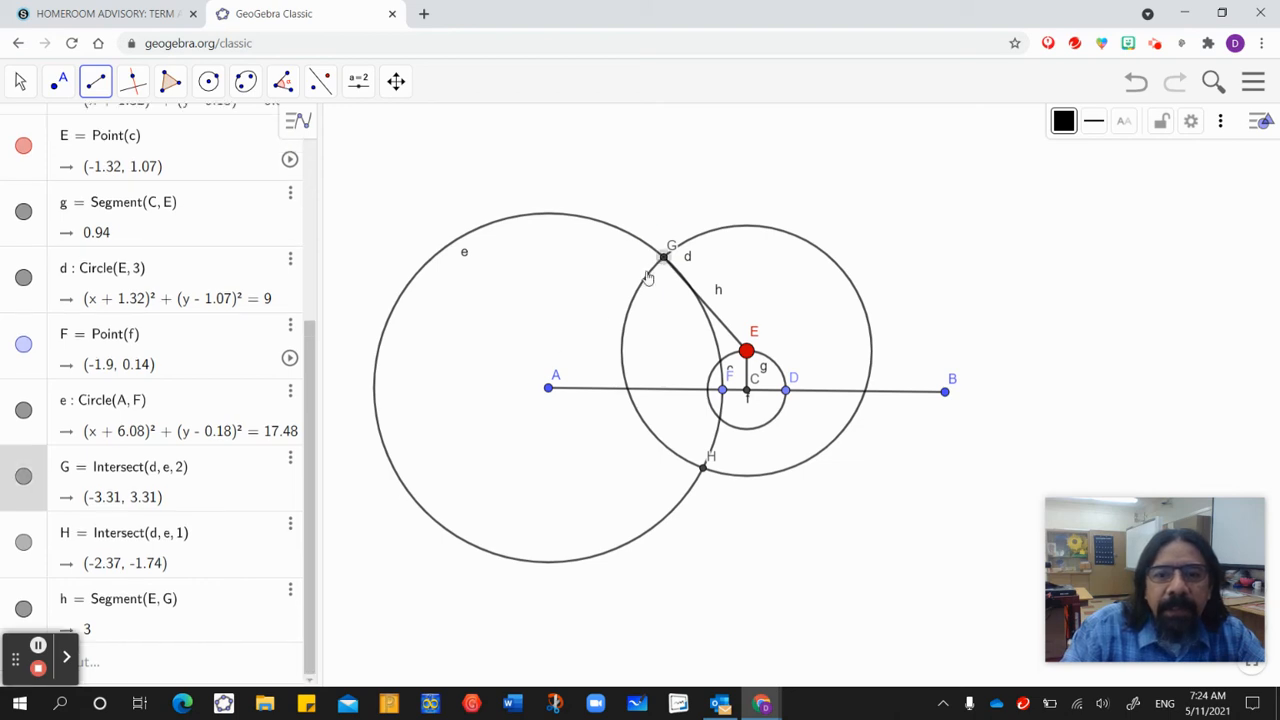
pyautogui.click(549, 389)
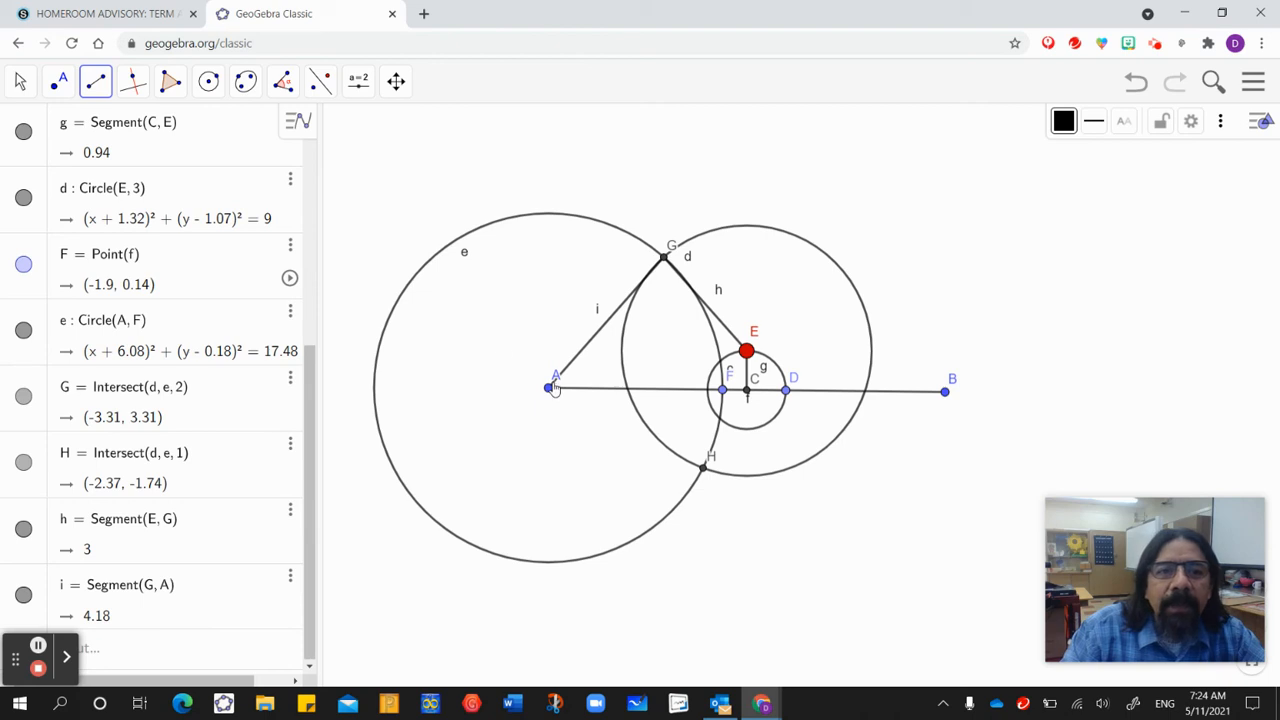
# - Construct a line through A perpendicular to segment AG
pyautogui.click(131, 82)
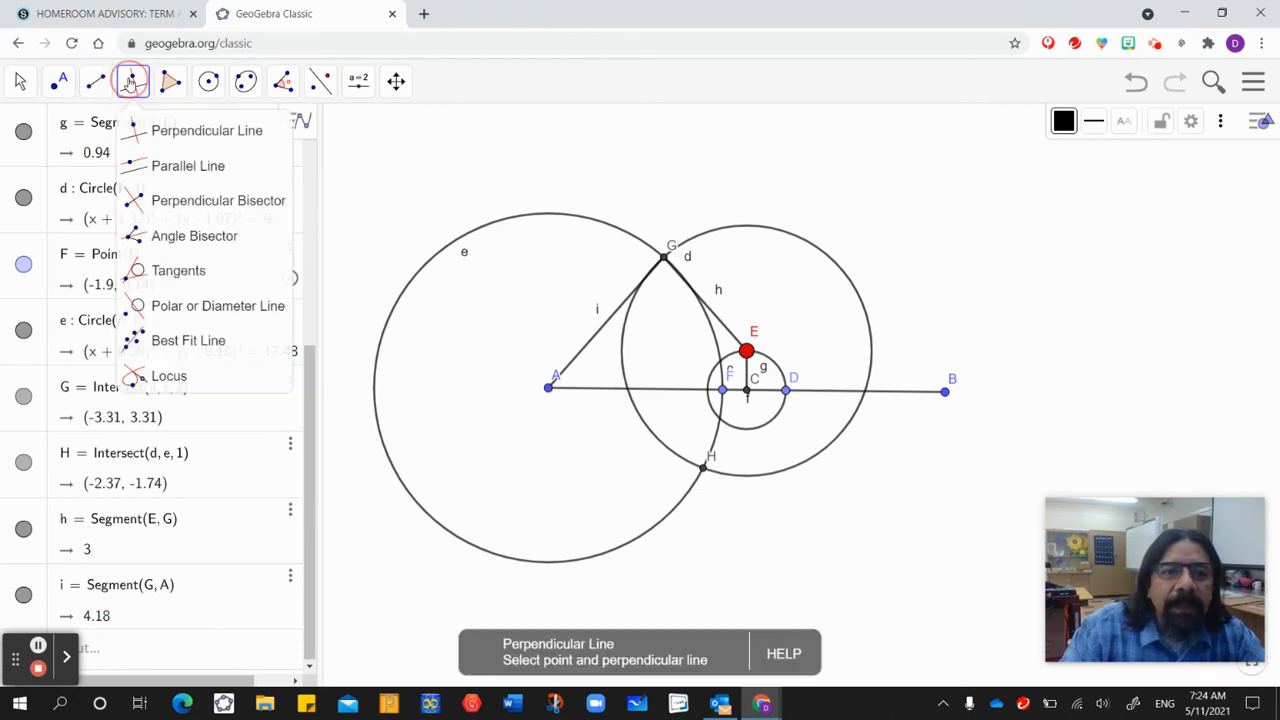
pyautogui.click(163, 128)
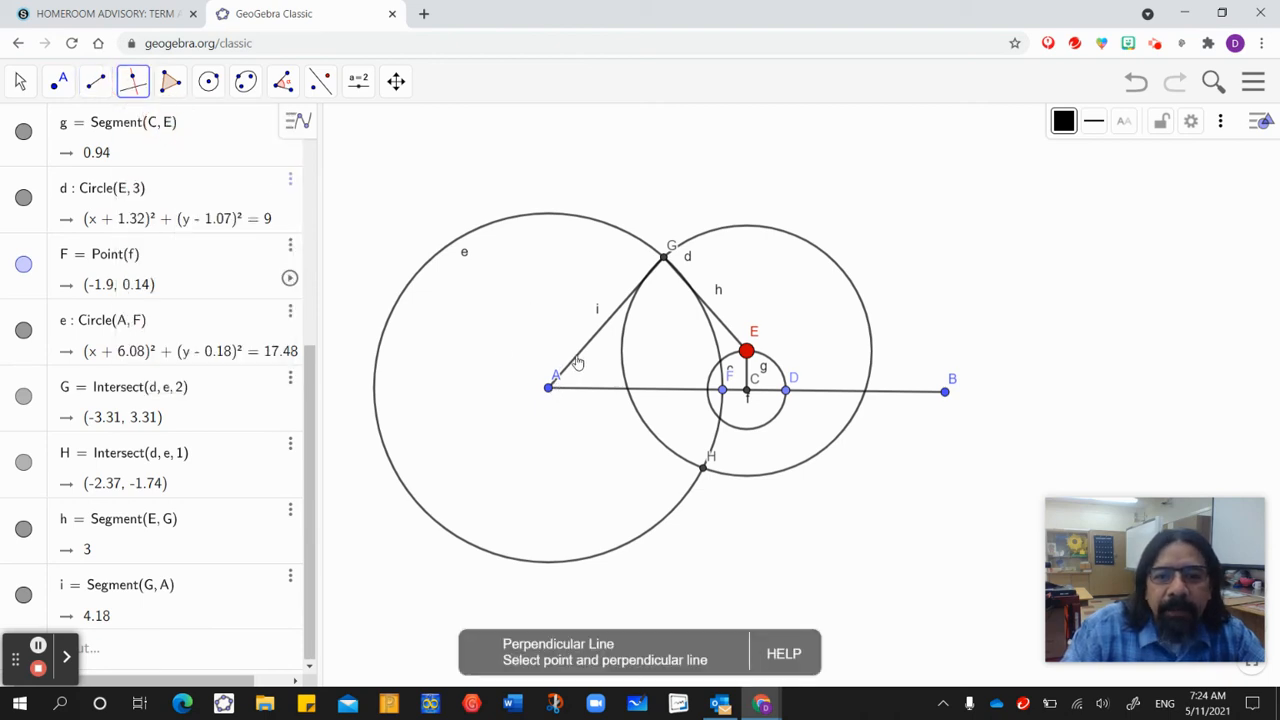
pyautogui.click(584, 355)
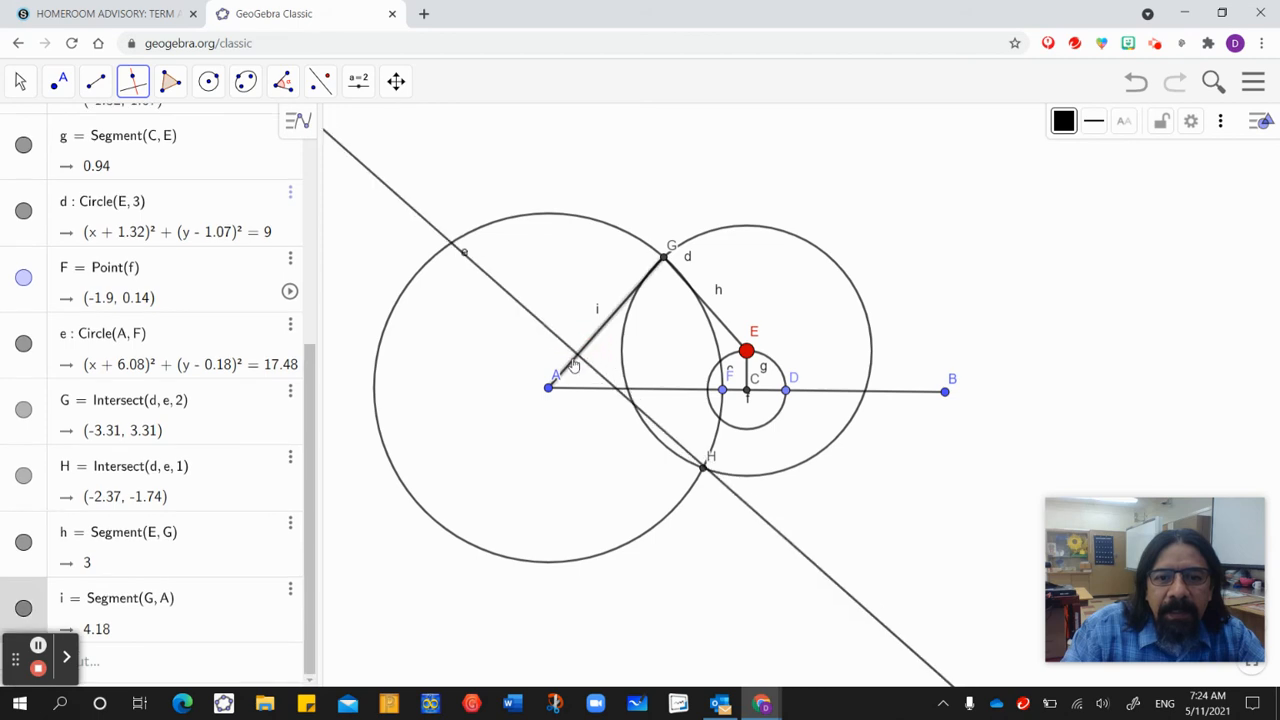
pyautogui.click(548, 390)
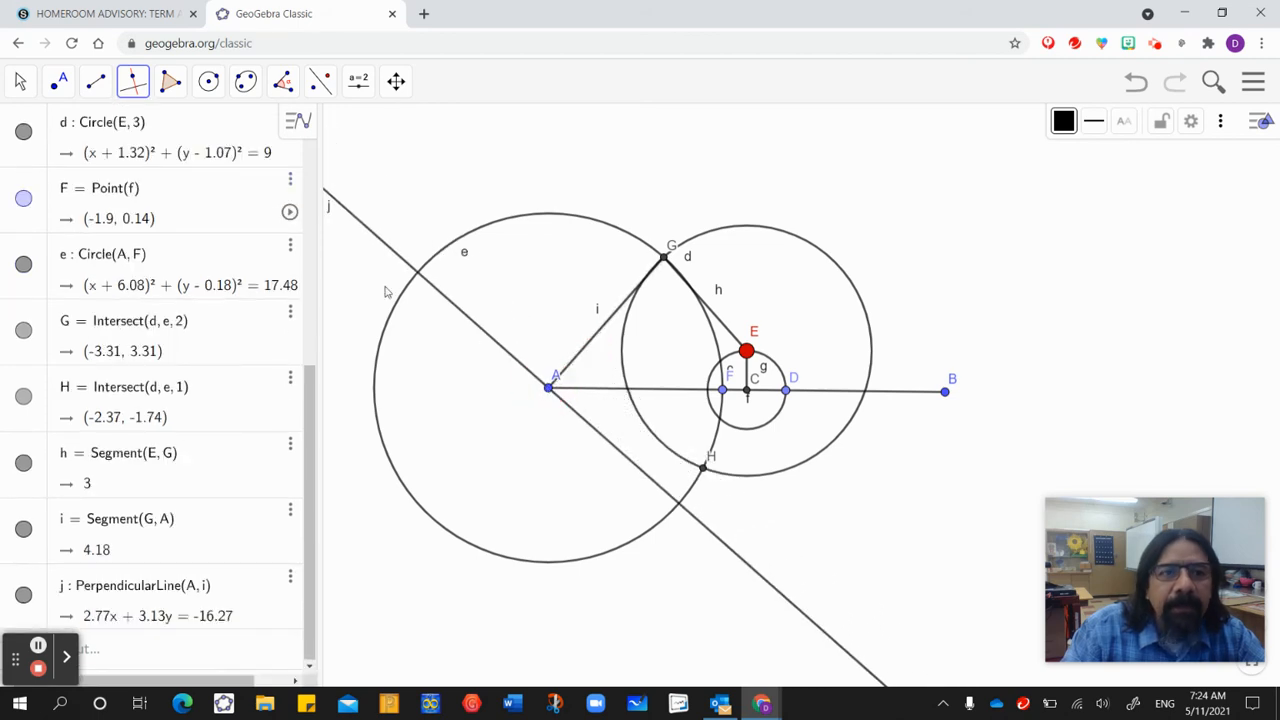
# - Draw a segment from A to the perpendicular line's upper-left intersection with circle e, and connect that intersection to G
pyautogui.click(91, 82)
pyautogui.click(135, 166)
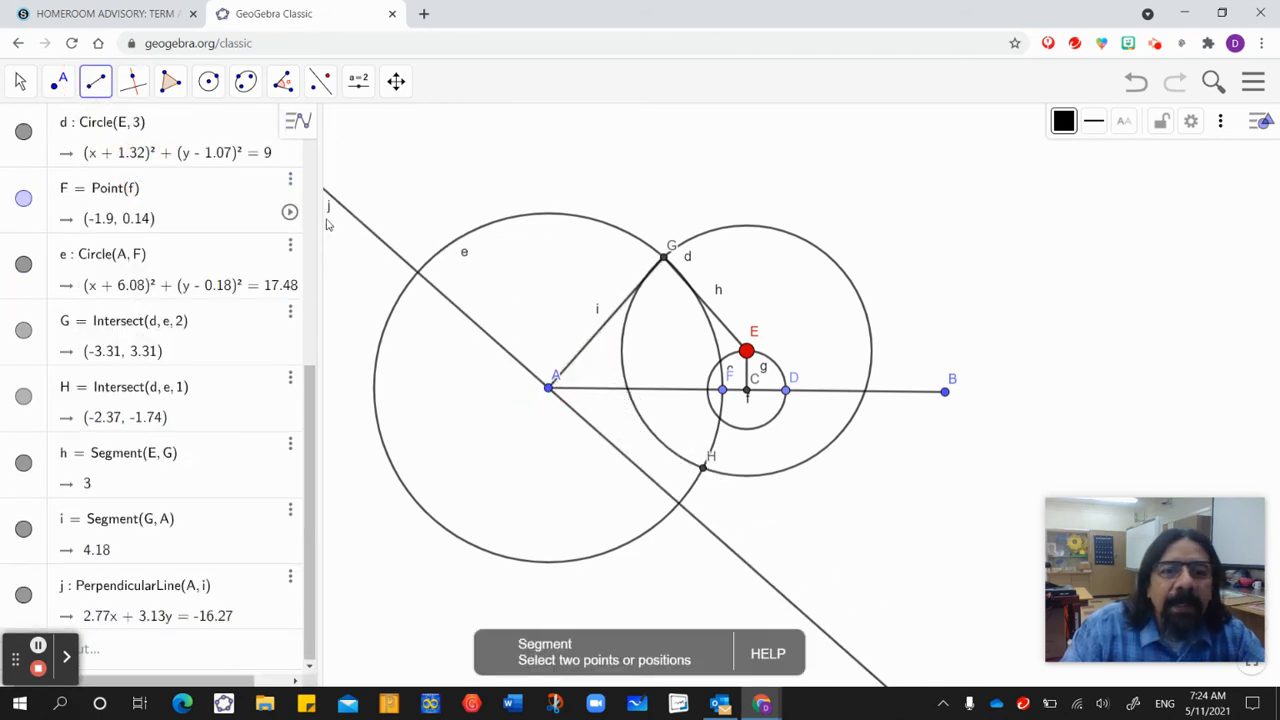
pyautogui.click(548, 390)
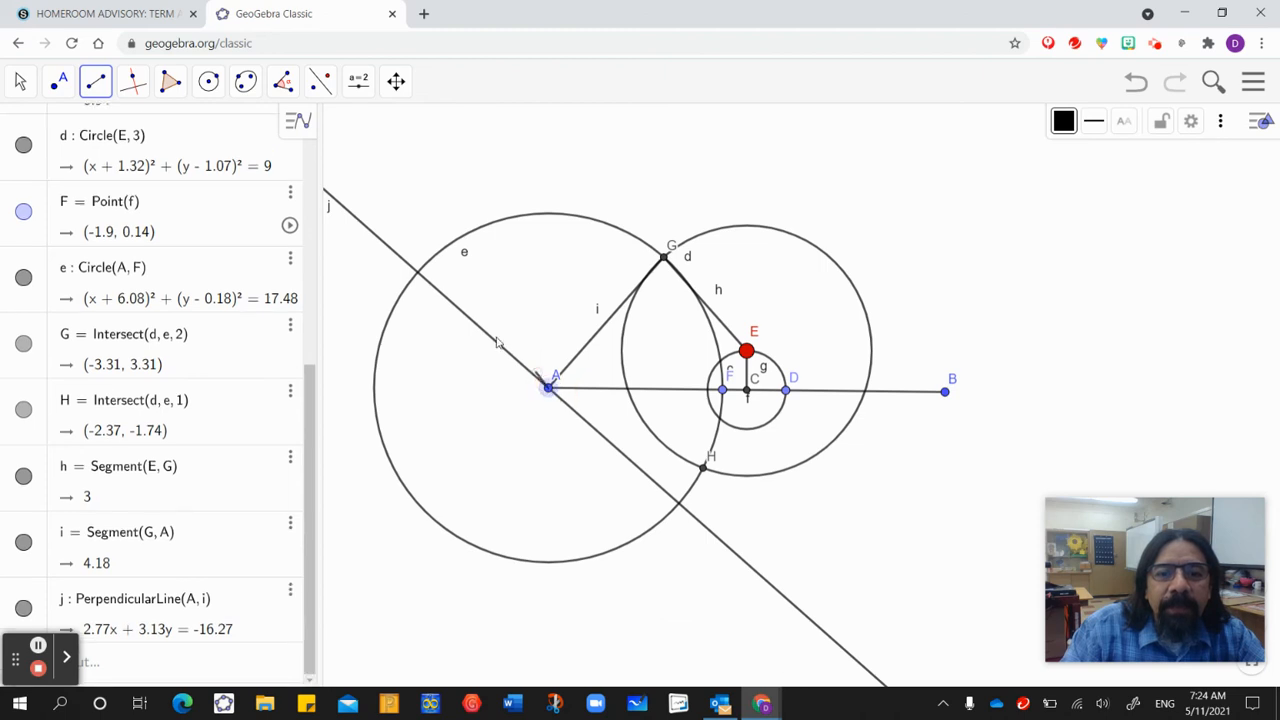
pyautogui.click(418, 272)
pyautogui.click(418, 272)
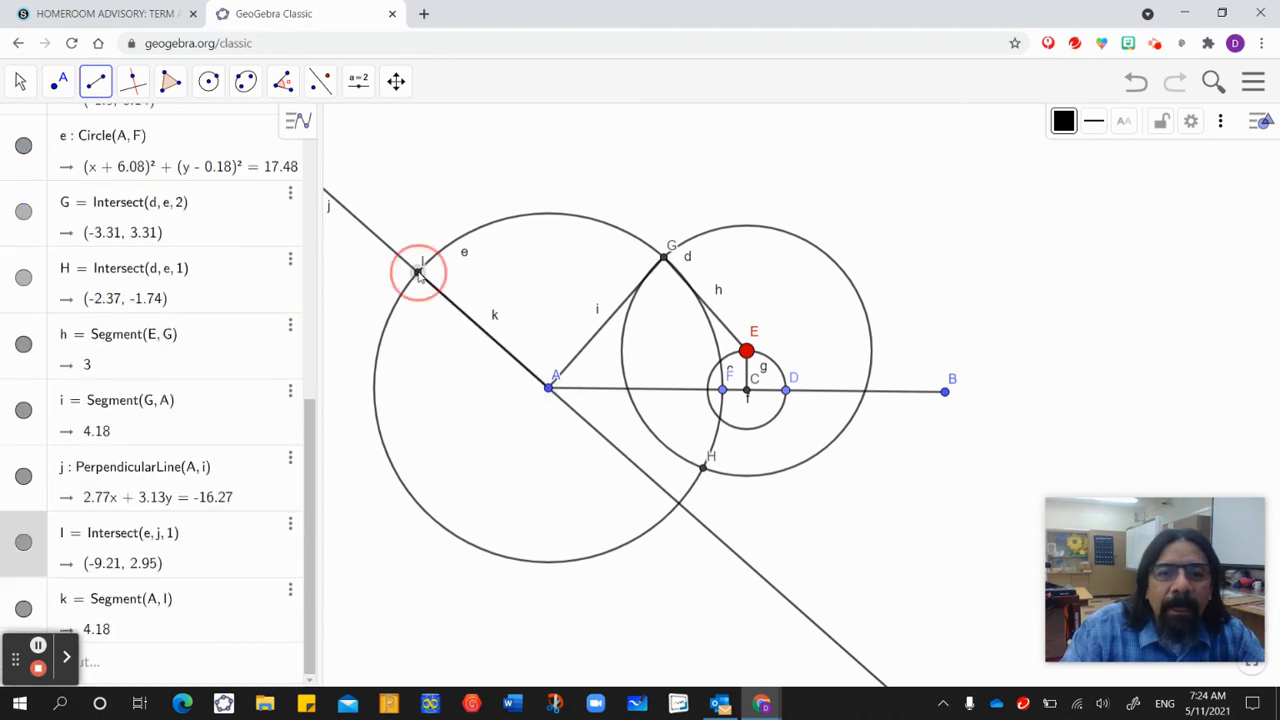
pyautogui.click(663, 259)
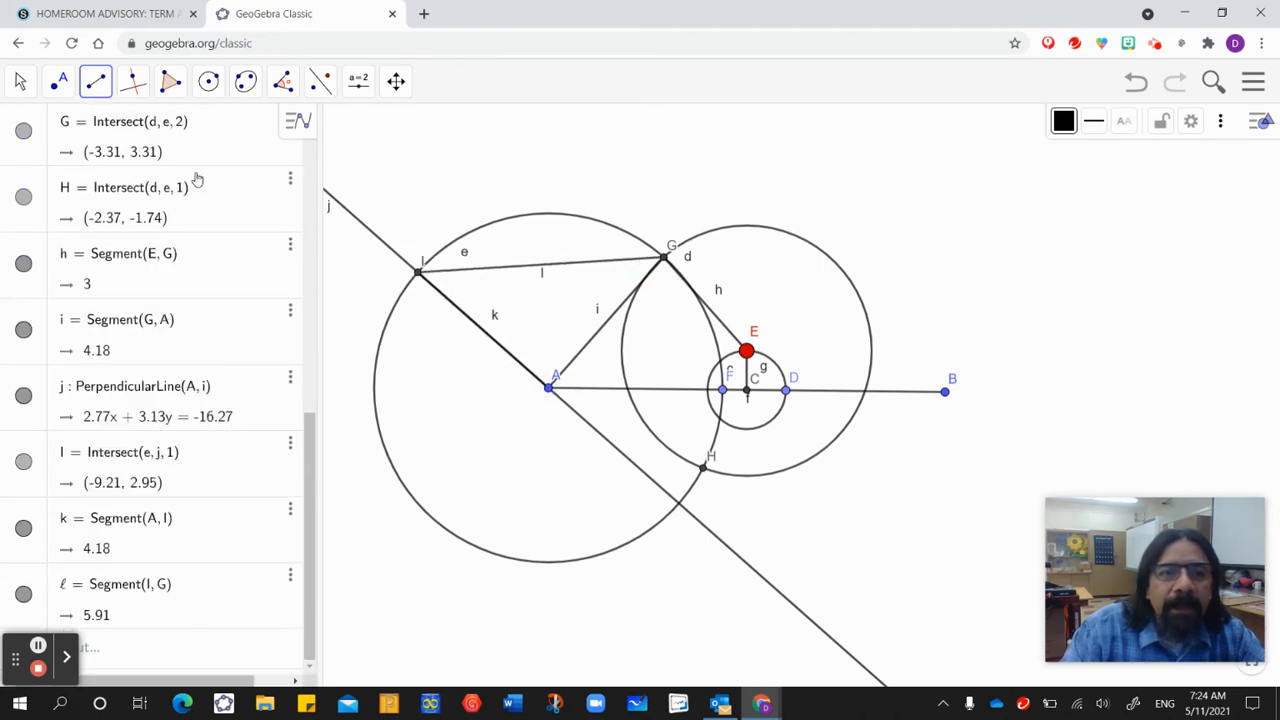
# - Hide the perpendicular line through A, keeping the triangle's segments visible
pyautogui.click(19, 82)
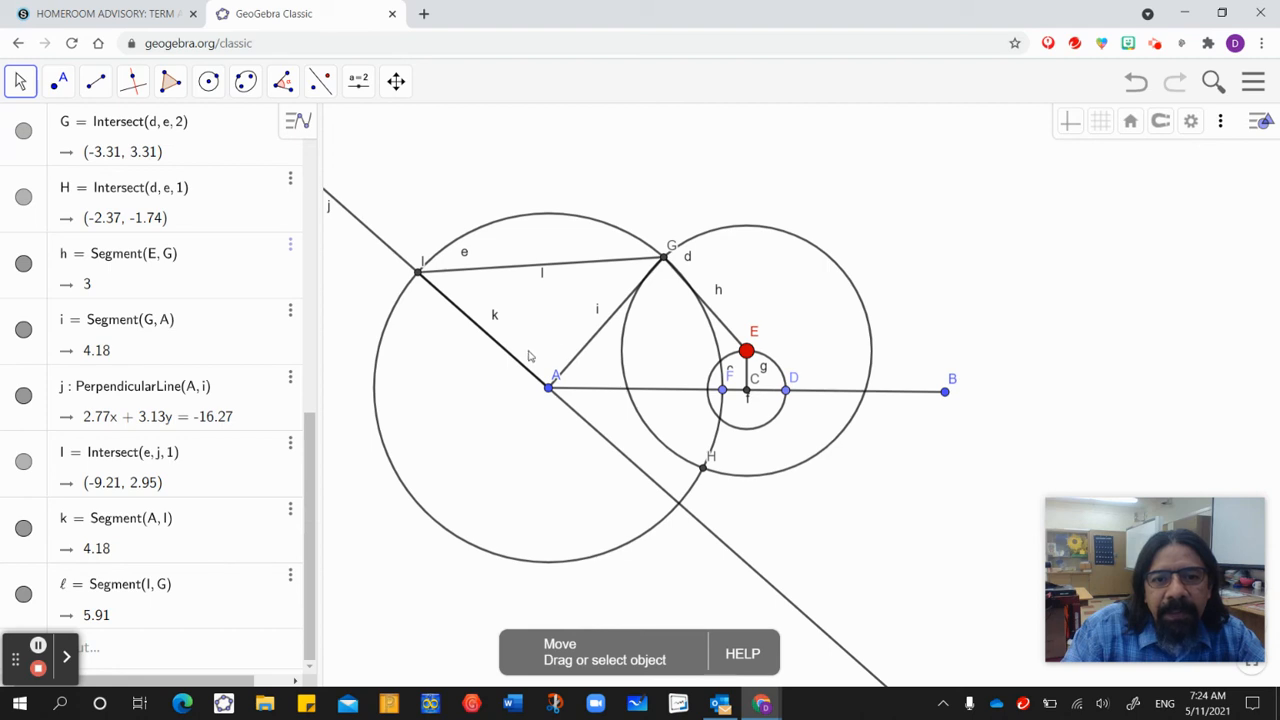
pyautogui.click(379, 245)
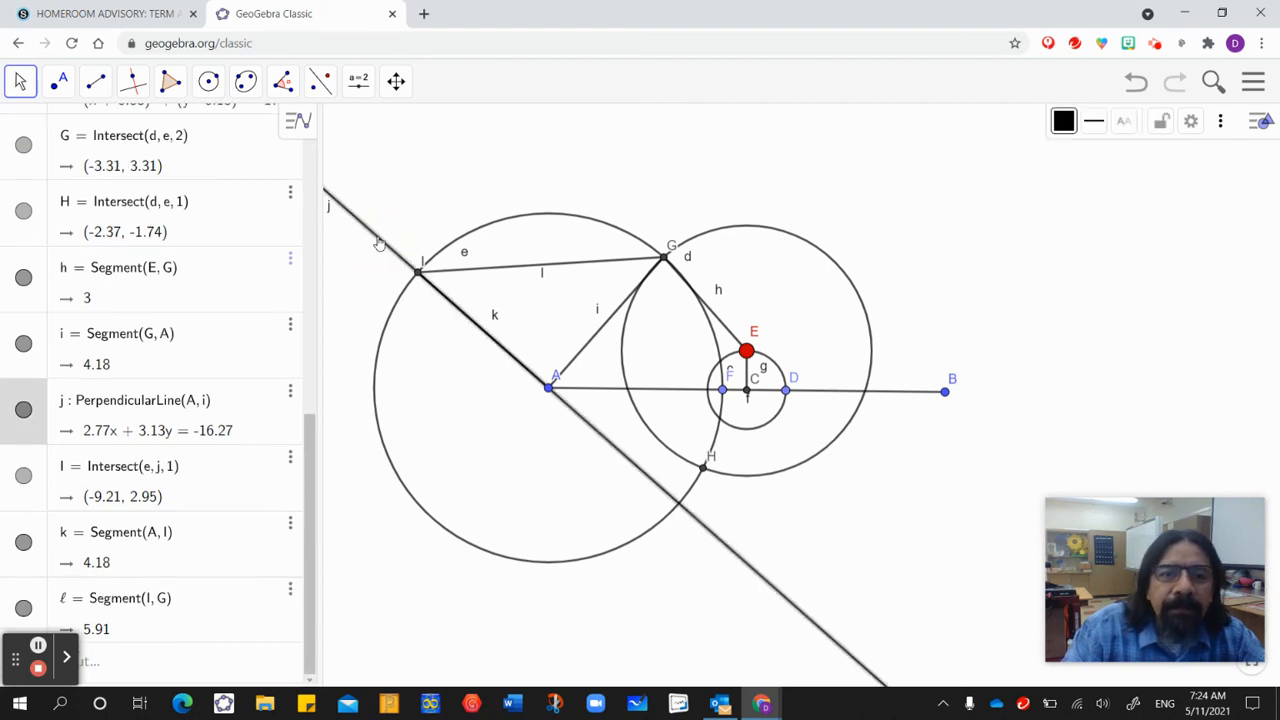
pyautogui.click(23, 409)
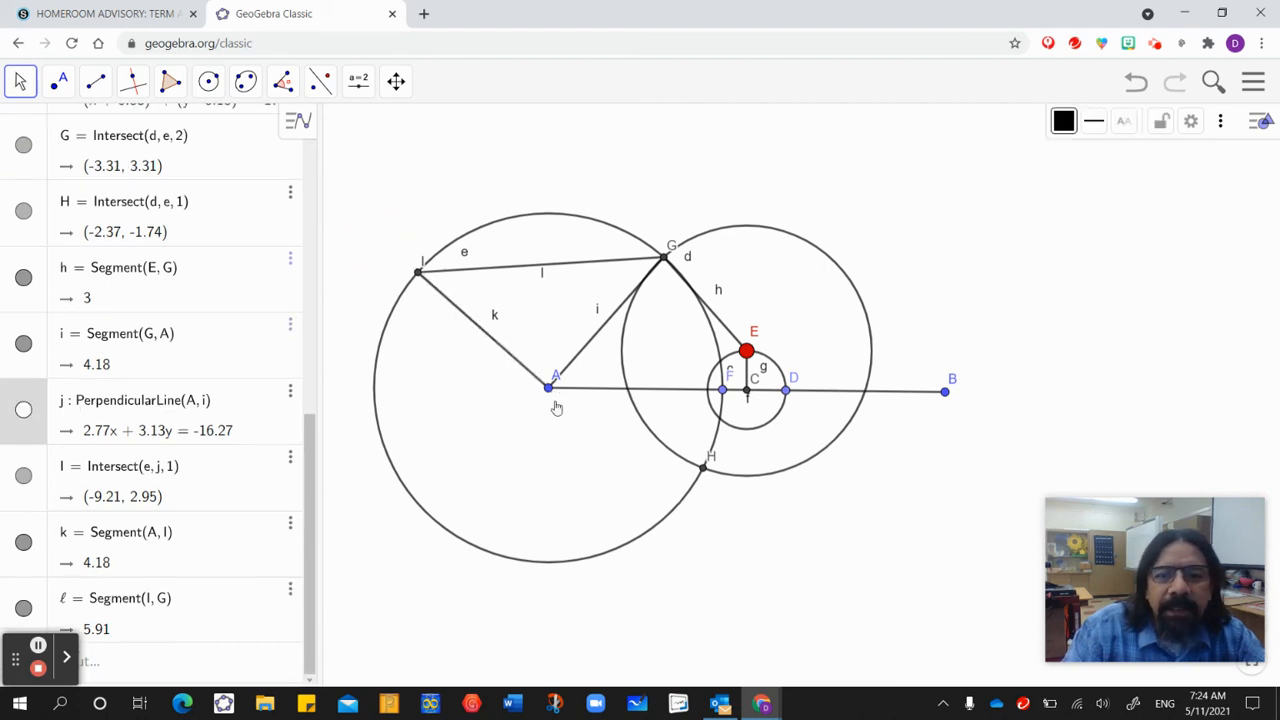
# - Mark the angle at A between segments GA and AI
pyautogui.click(283, 80)
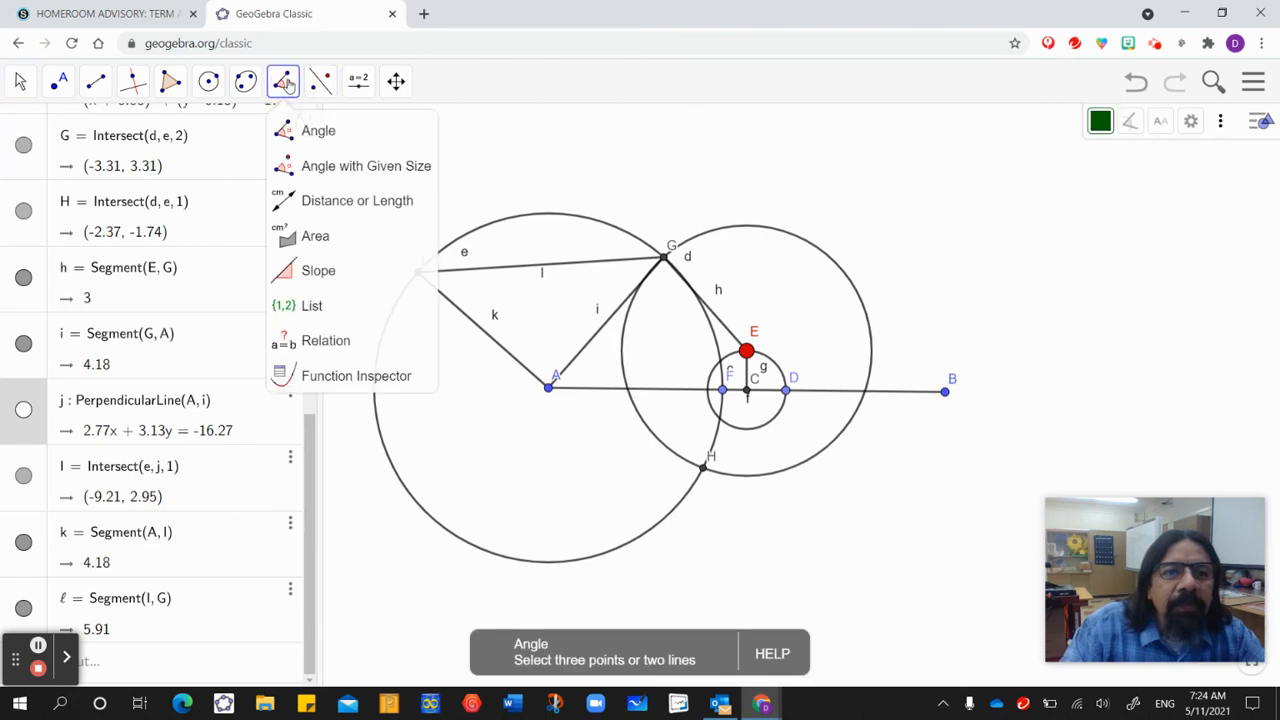
pyautogui.click(285, 132)
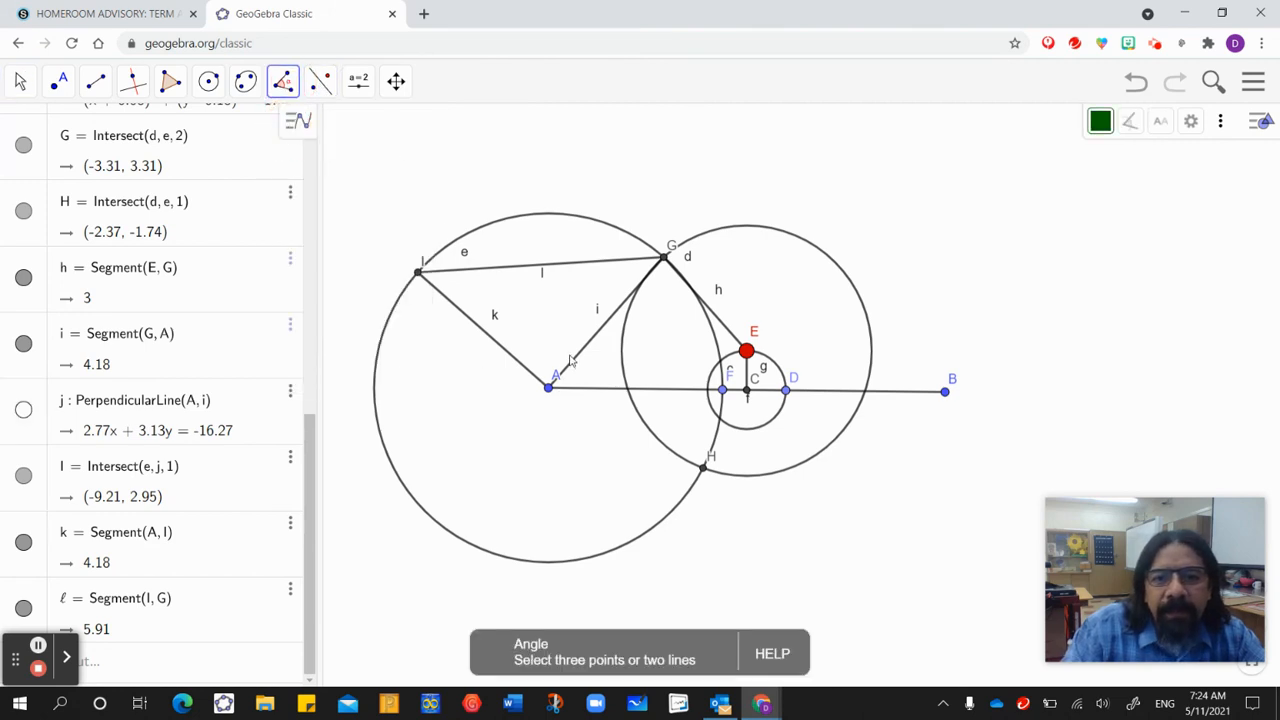
pyautogui.click(578, 363)
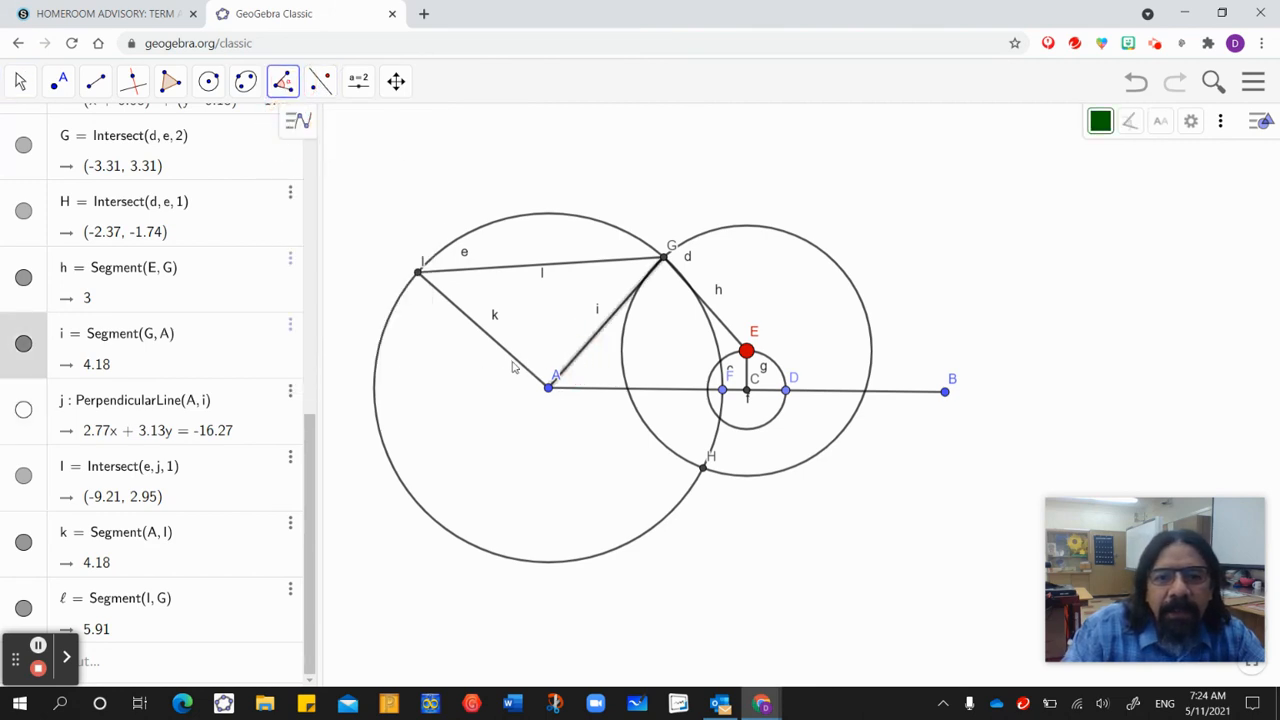
pyautogui.click(516, 362)
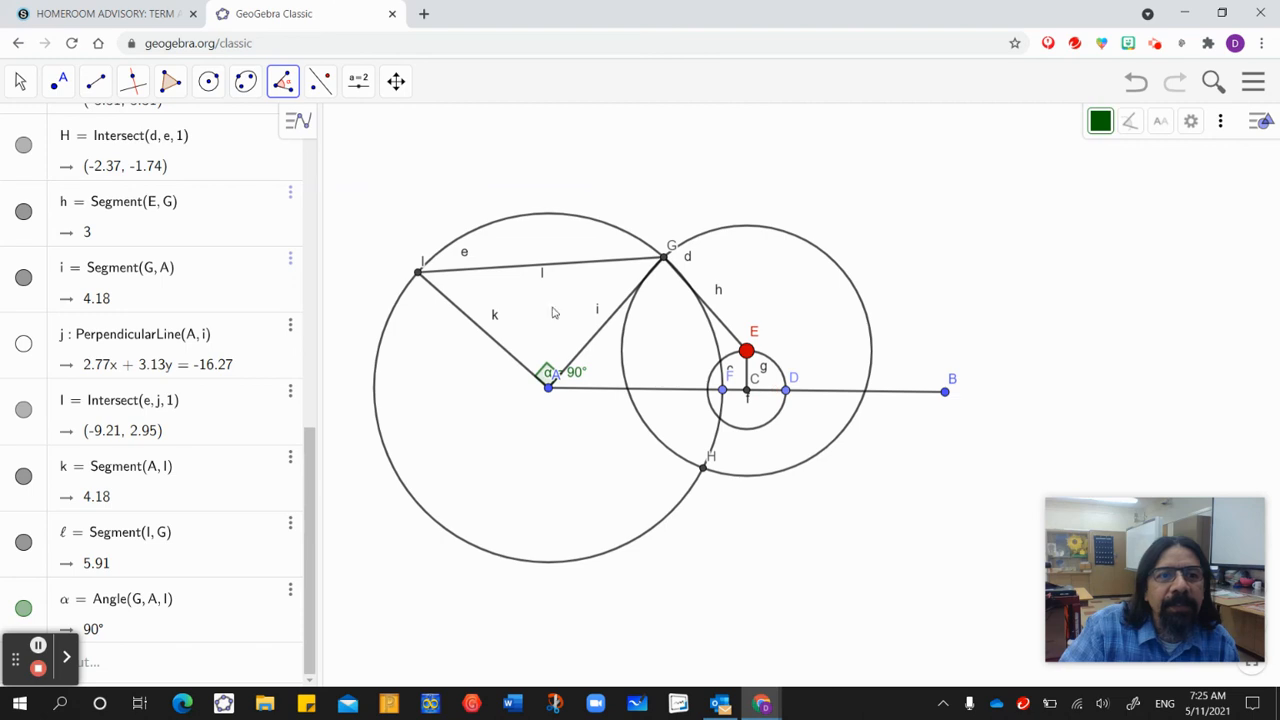
# - Compact the linkage by moving D, A and F until A's circle has a radius of about 2.88, and turn E slightly counterclockwise
pyautogui.click(22, 82)
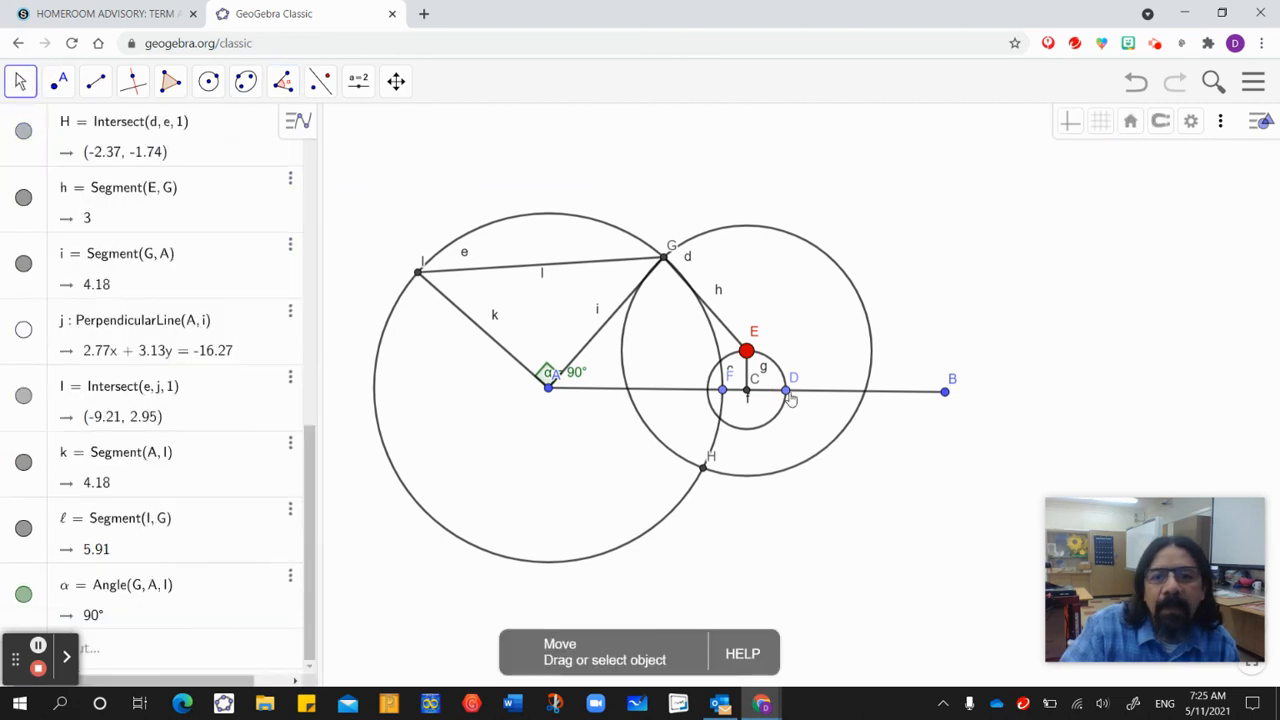
pyautogui.moveTo(785, 398)
pyautogui.mouseDown()
pyautogui.moveTo(765, 396)
pyautogui.moveTo(779, 398)
pyautogui.mouseUp()
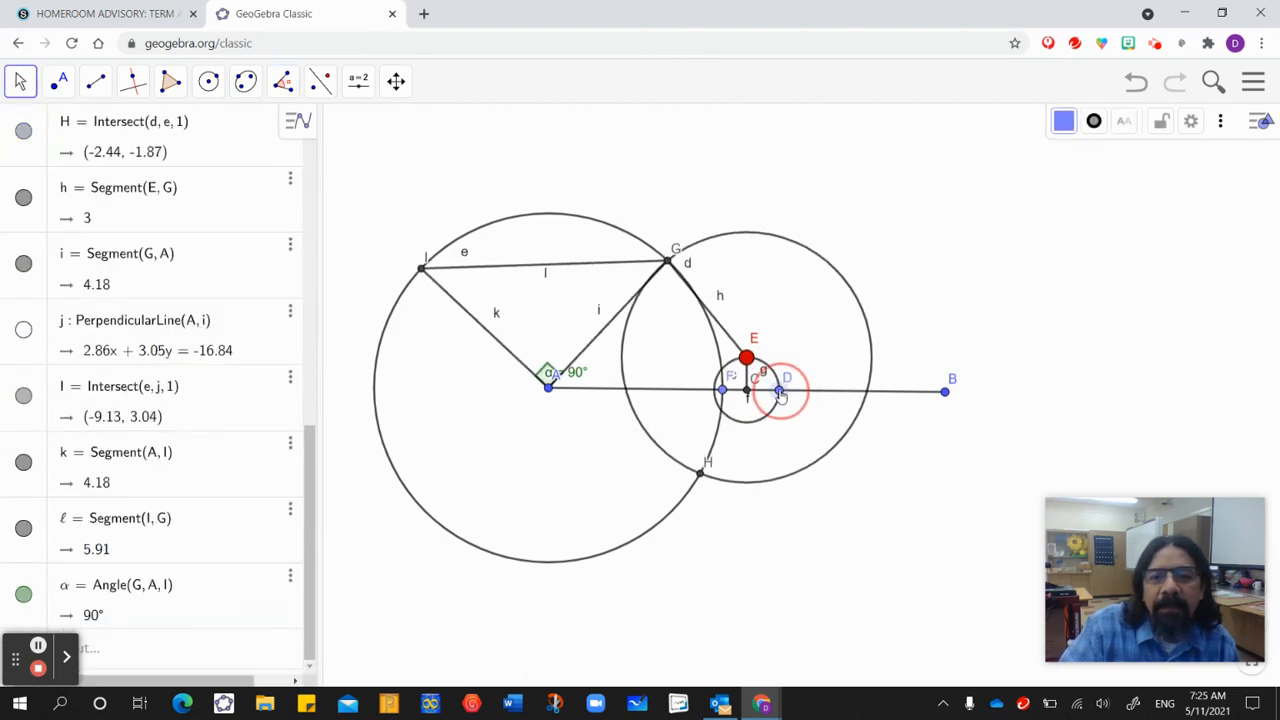
pyautogui.moveTo(549, 390); pyautogui.dragTo(596, 391)
pyautogui.moveTo(748, 392); pyautogui.dragTo(719, 398)
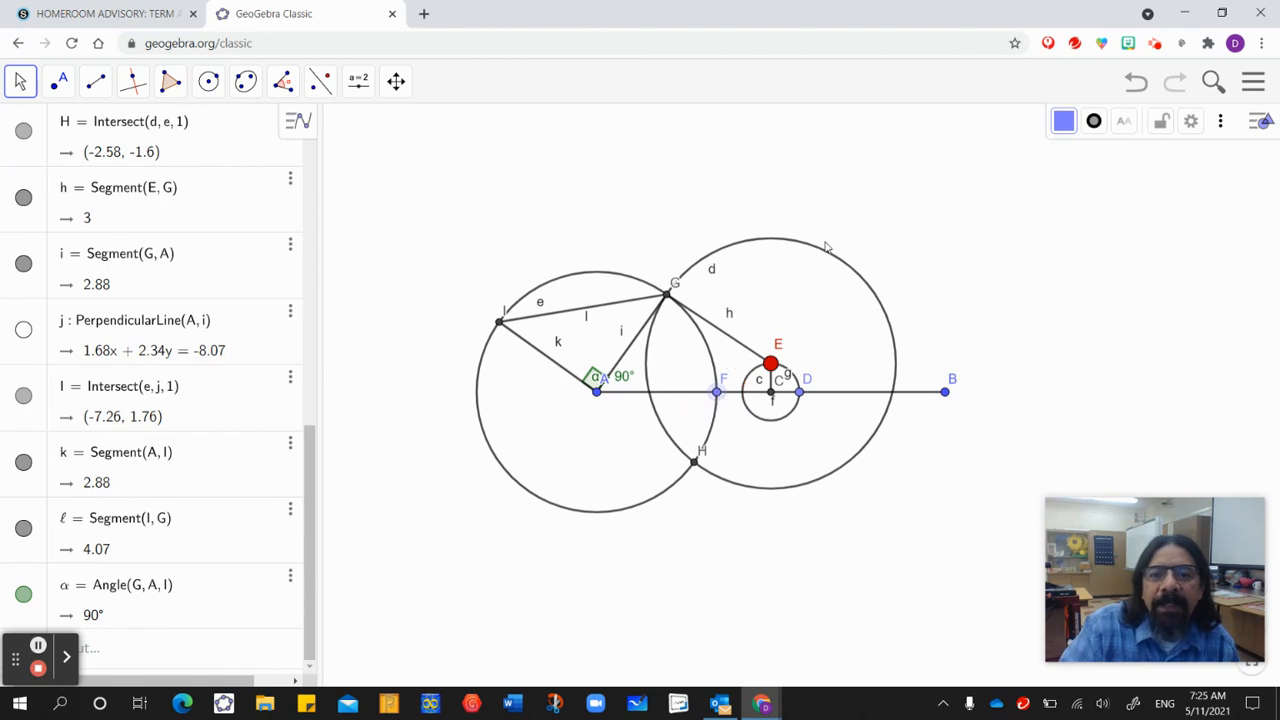
pyautogui.moveTo(770, 362)
pyautogui.mouseDown()
pyautogui.moveTo(749, 375)
pyautogui.moveTo(797, 414)
pyautogui.moveTo(780, 363)
pyautogui.moveTo(773, 428)
pyautogui.moveTo(793, 380)
pyautogui.moveTo(752, 376)
pyautogui.moveTo(768, 356)
pyautogui.moveTo(756, 369)
pyautogui.mouseUp()
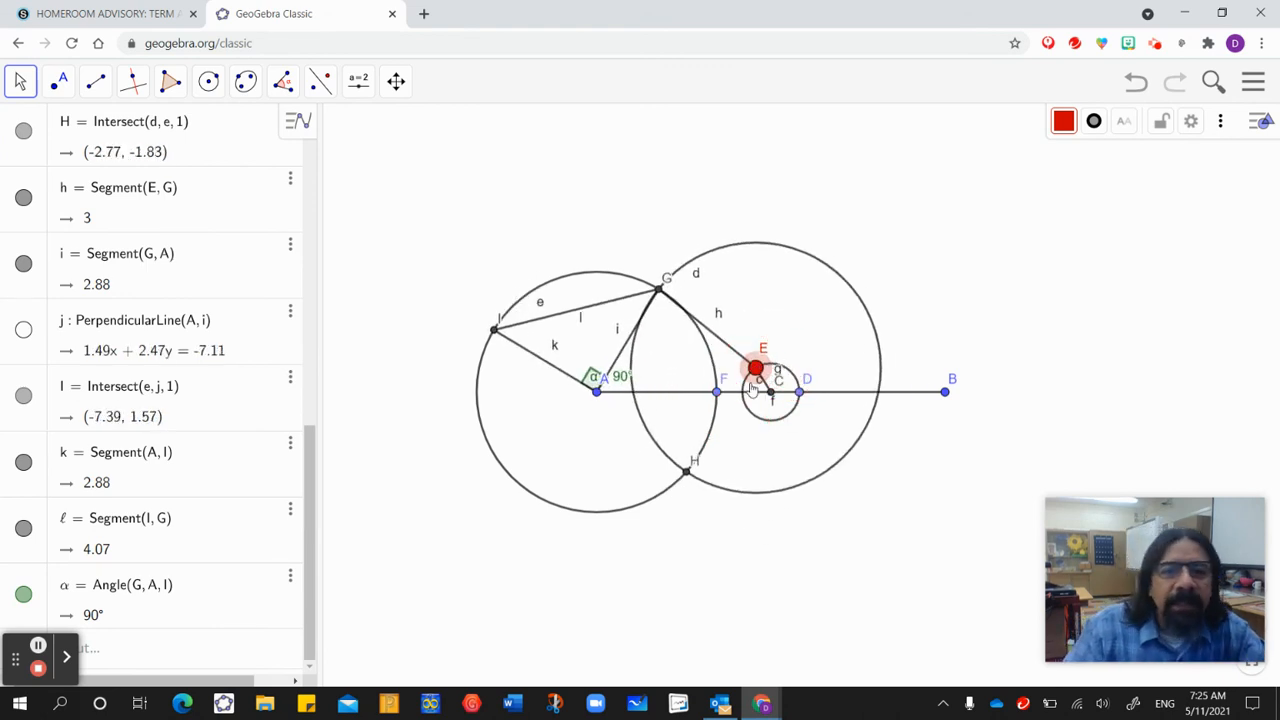